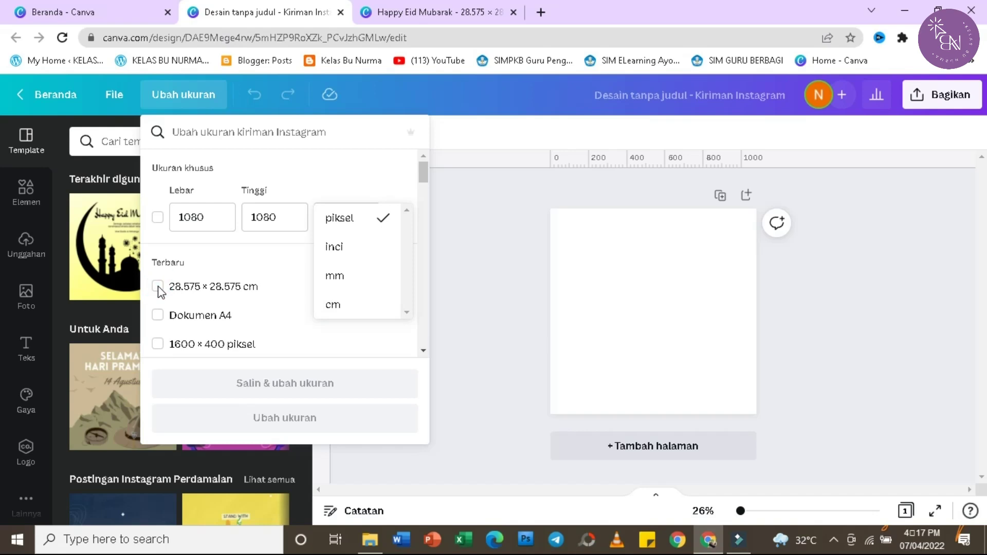
Choose the recent 28.575 × 28.575 cm size and create a resized blank copy of the design.
left_click(360, 219)
left_click(353, 306)
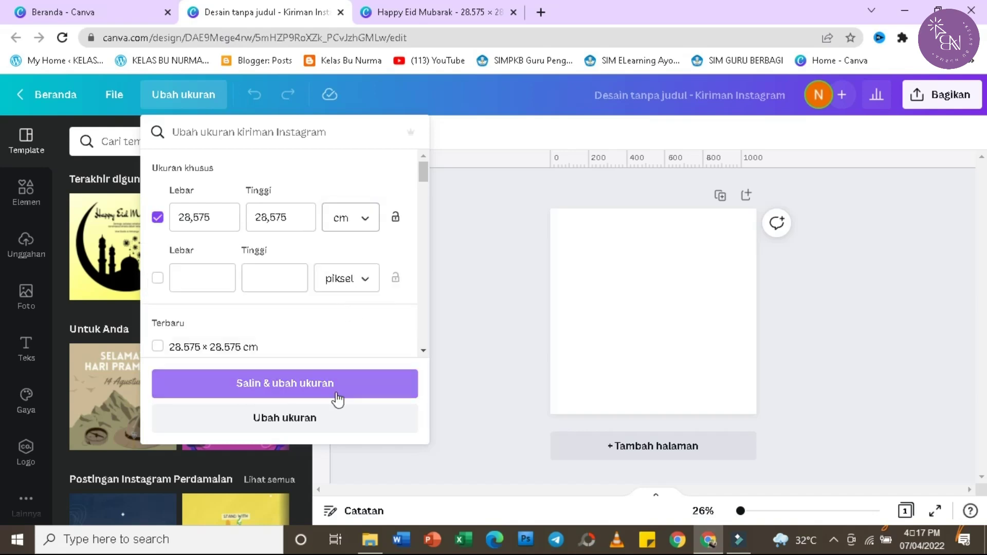
left_click(303, 420)
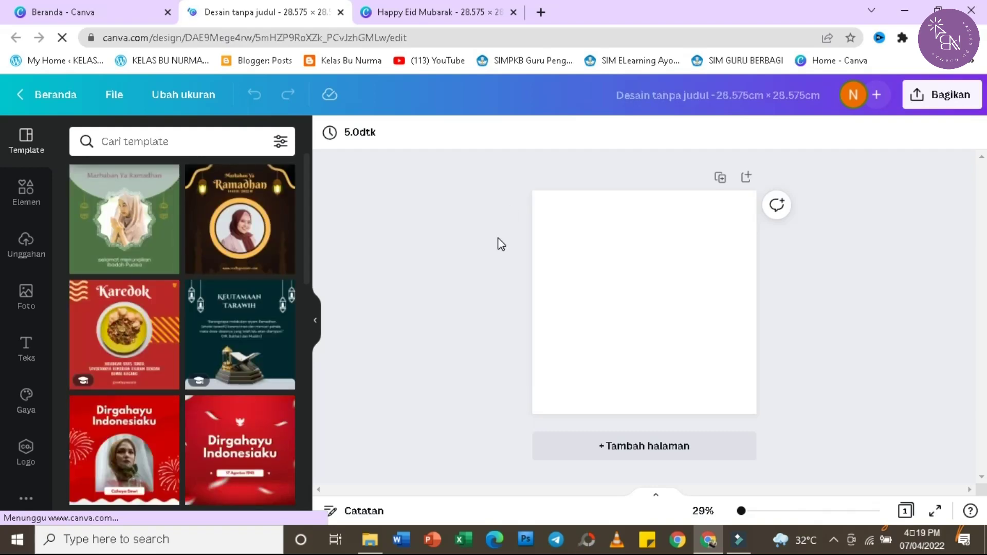
Turn on the page rulers and margin guides, then bring up the Elements library.
left_click(114, 95)
left_click(159, 240)
left_click(114, 95)
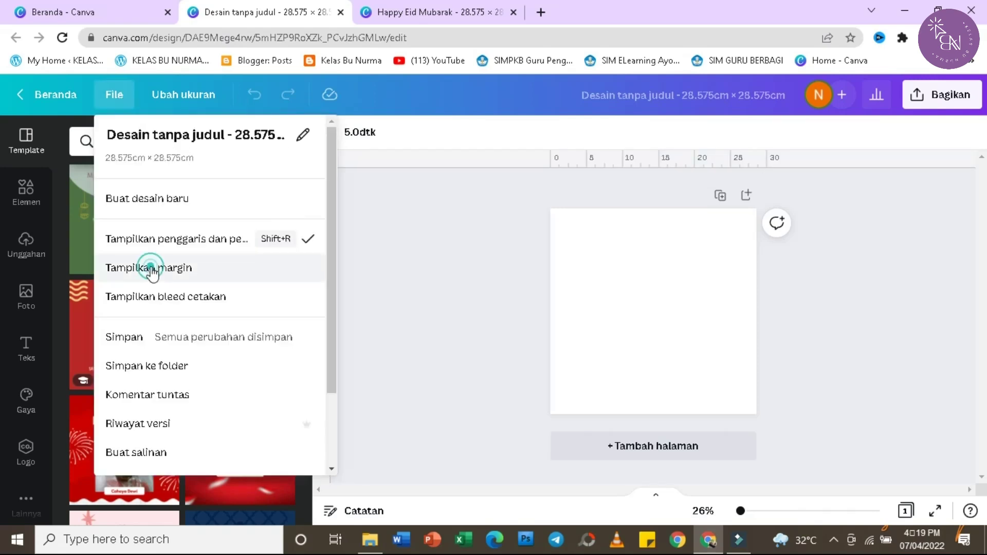
left_click(122, 268)
left_click(23, 201)
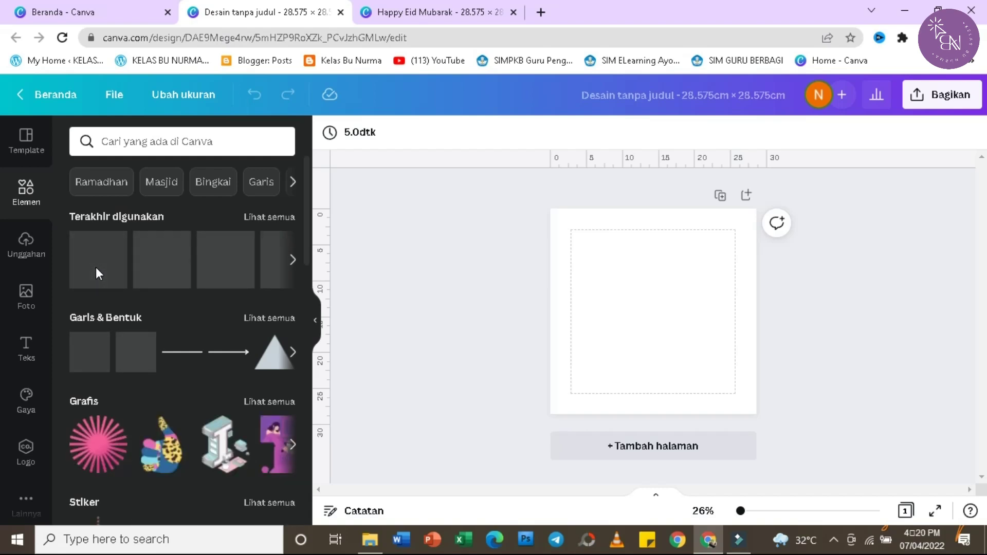
mouse_move(139, 360)
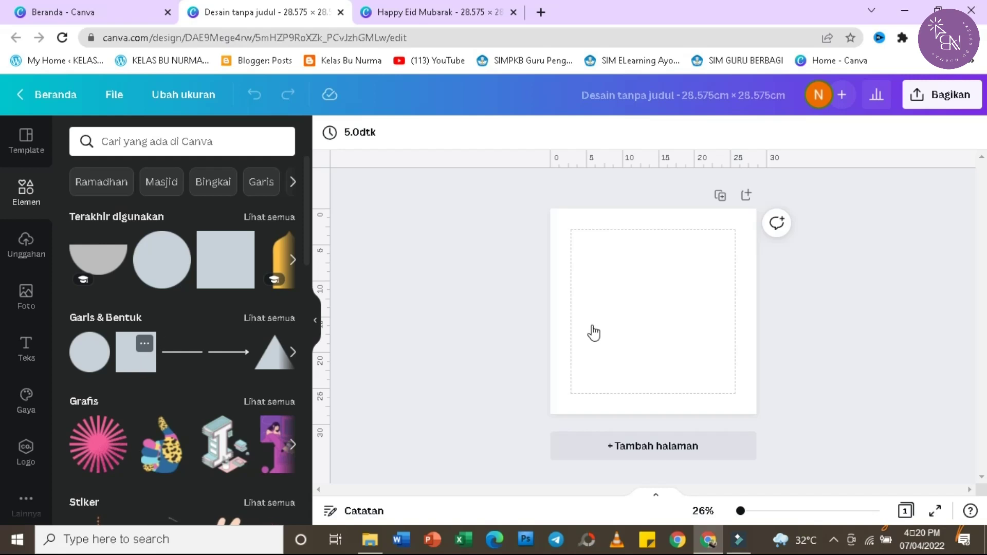
Add a square and resize it into an 8.5 × 22.9 cm rectangle in the top-left margin corner.
left_click_drag(617, 308, 586, 278)
left_click_drag(678, 287, 658, 289)
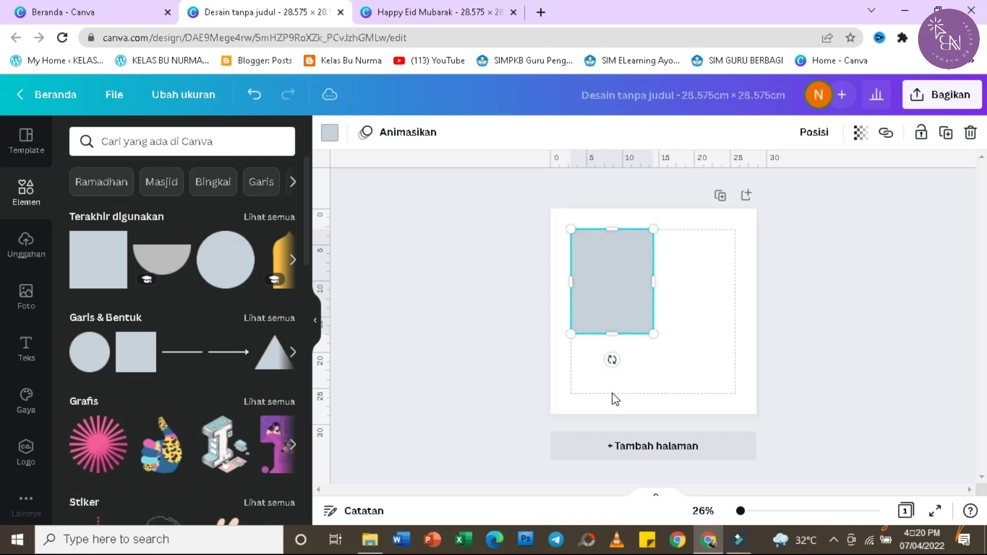
left_click_drag(606, 291, 610, 390)
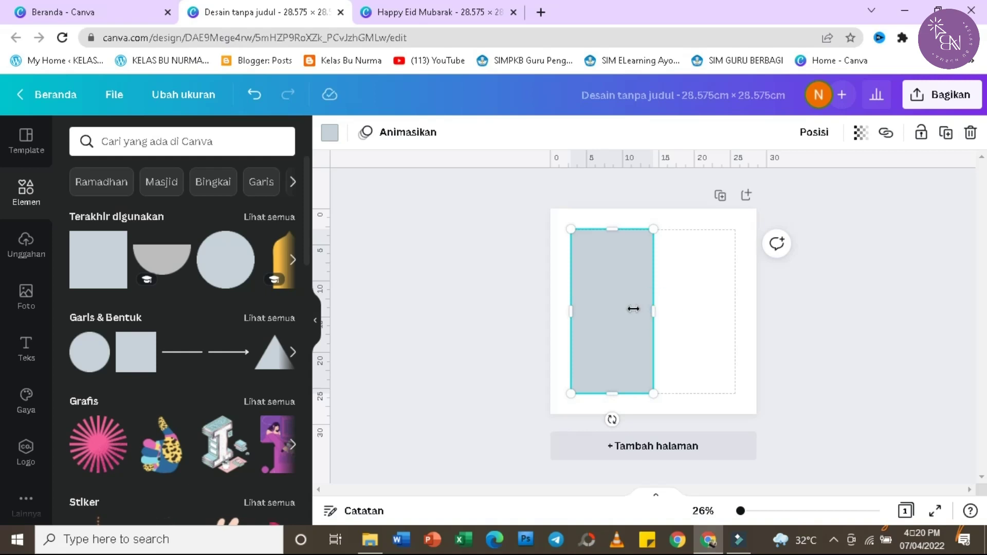
left_click_drag(634, 309, 656, 310)
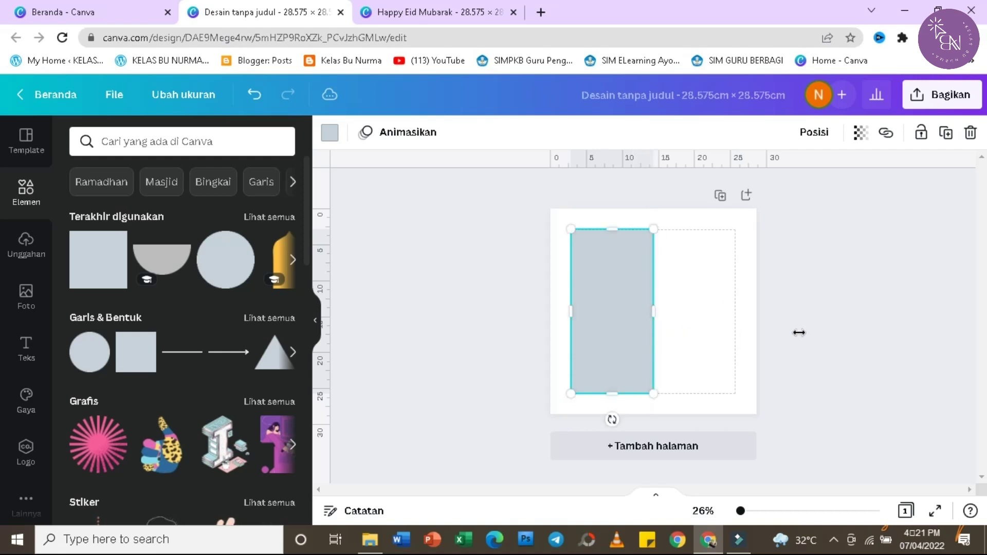
Copy the grey rectangle.
left_click(620, 334)
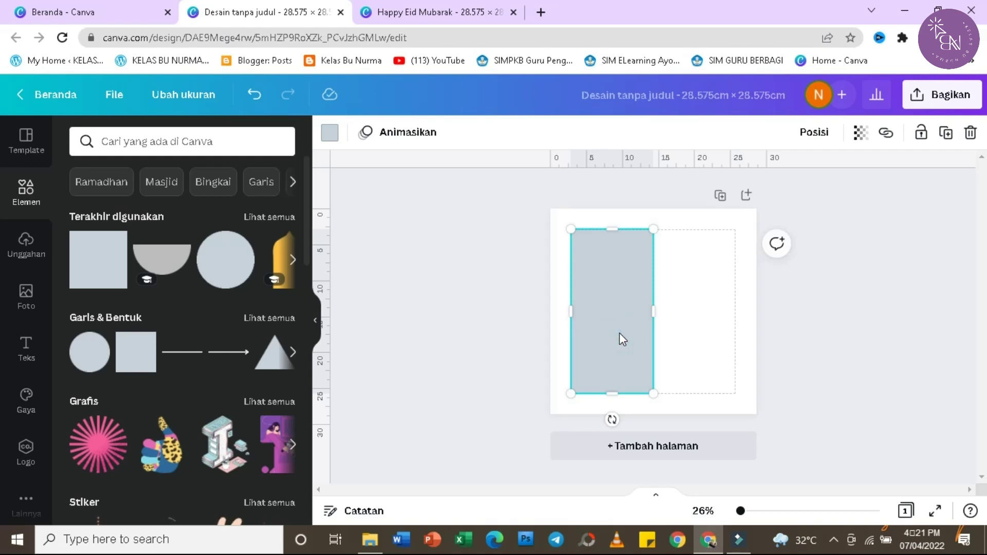
right_click(621, 335)
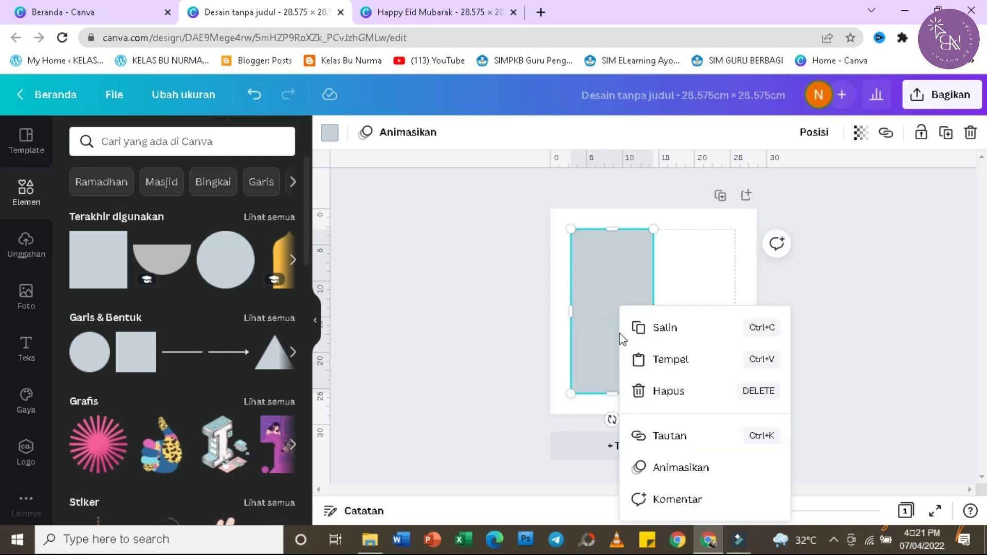
left_click(679, 334)
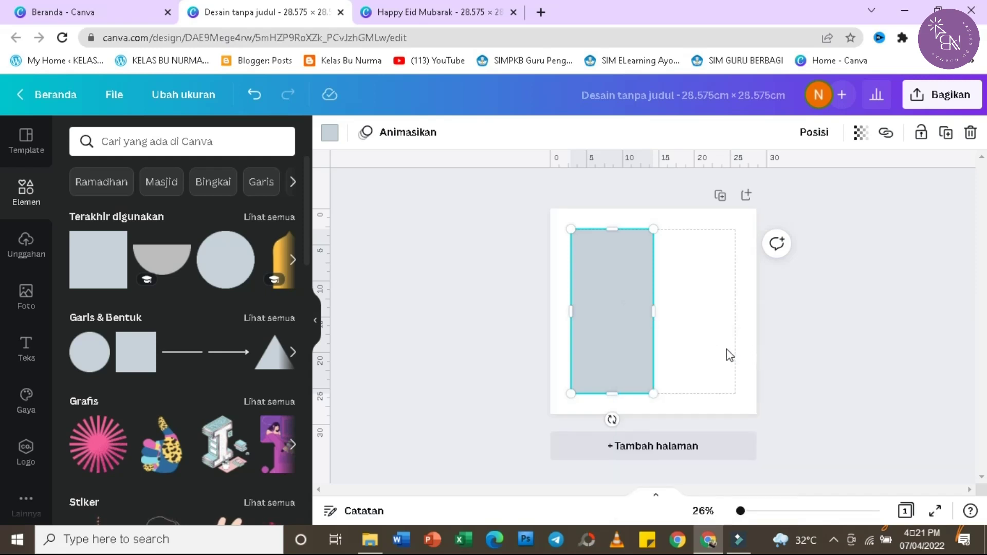
Paste a copy of the rectangle flush against the right of the original and select it.
left_click(726, 350)
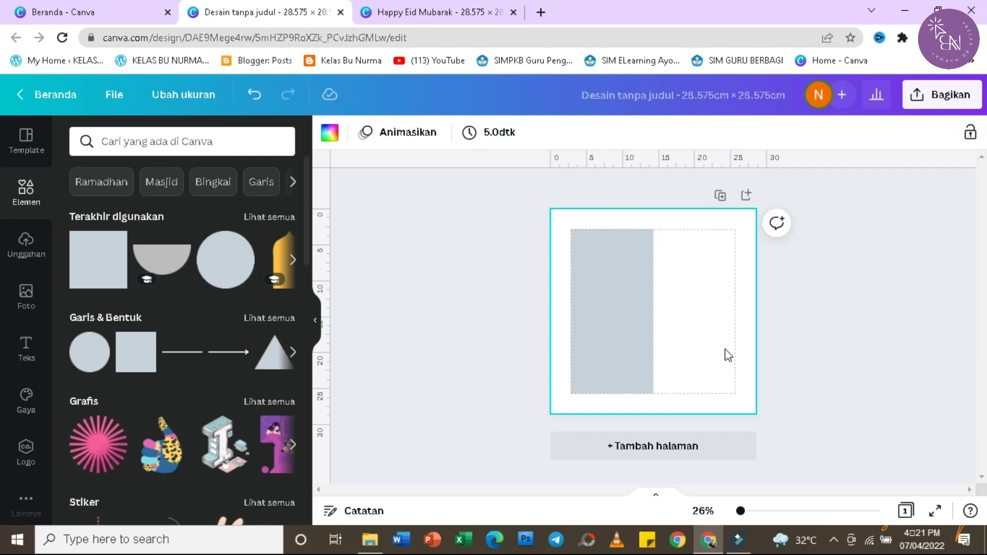
right_click(728, 355)
left_click(777, 317)
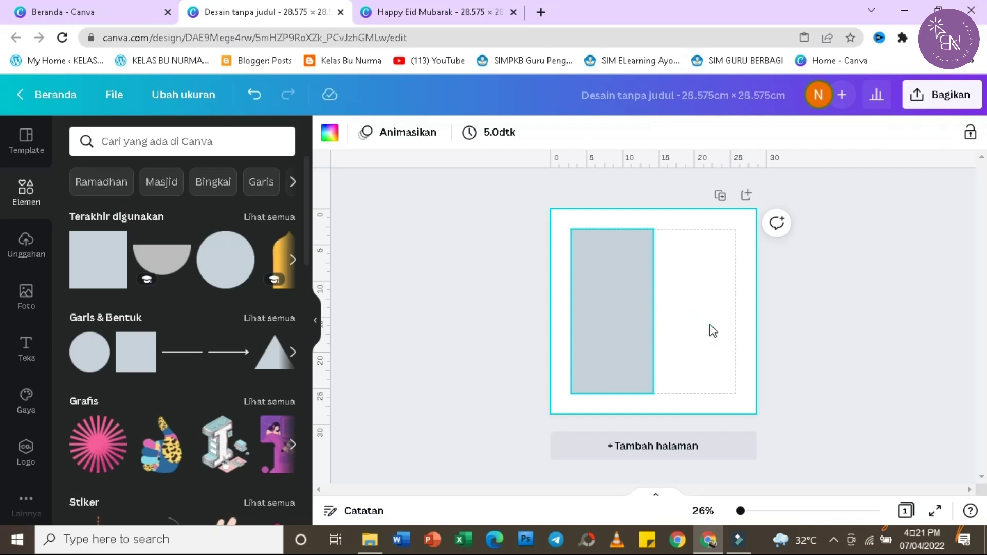
key("ctrl+d")
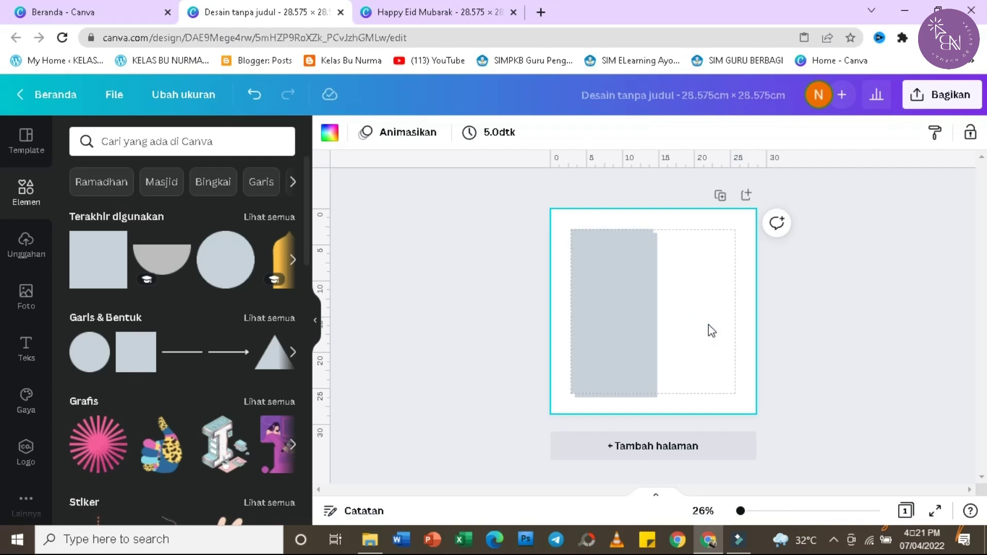
left_click_drag(684, 323, 713, 320)
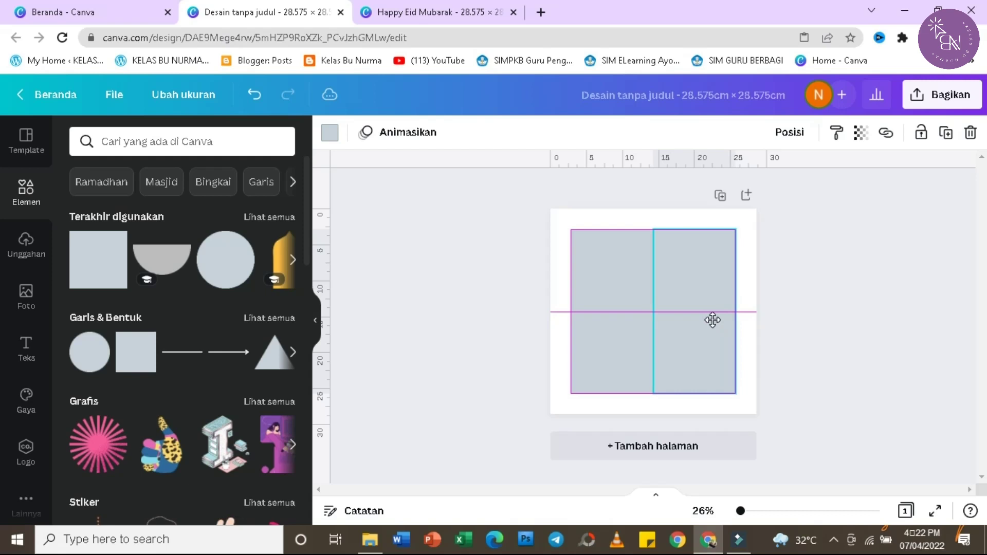
left_click(786, 365)
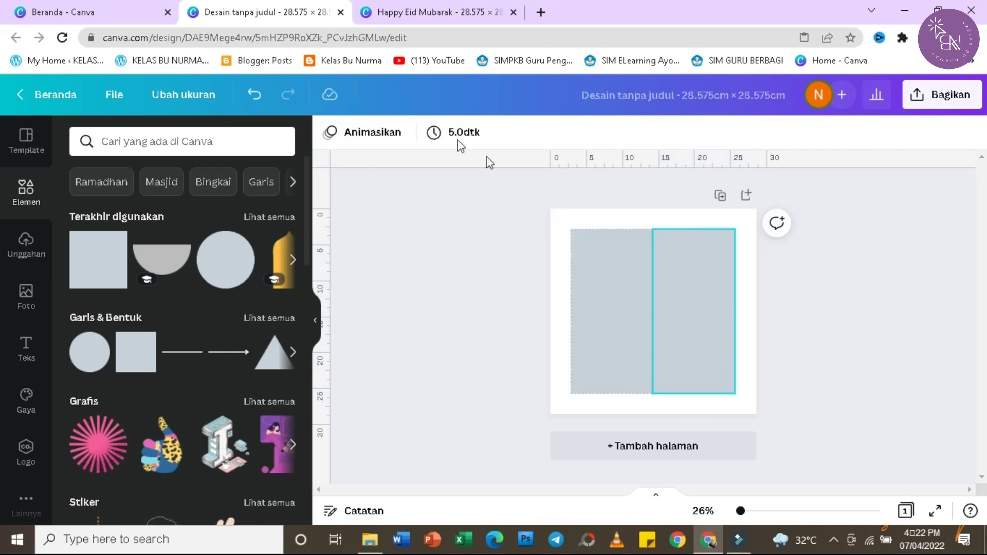
key("Tab")
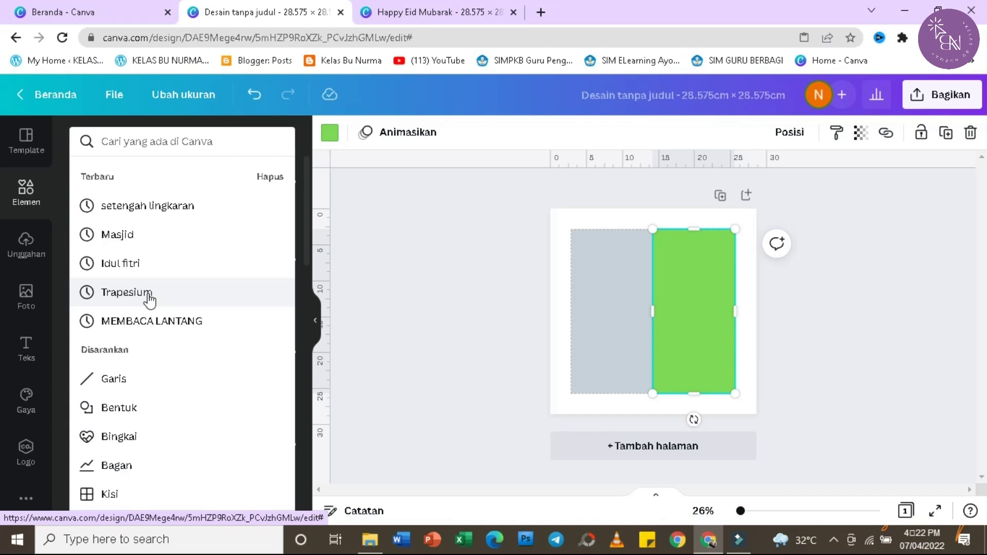
Add a Trapesium graphic, colour it dark green, and place it on the rectangle's top edge.
left_click(148, 294)
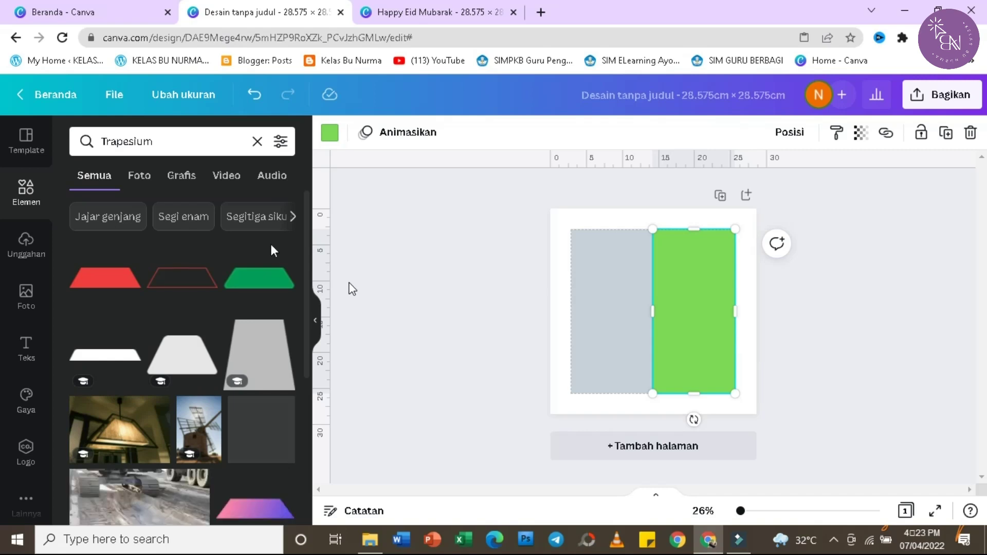
left_click(175, 178)
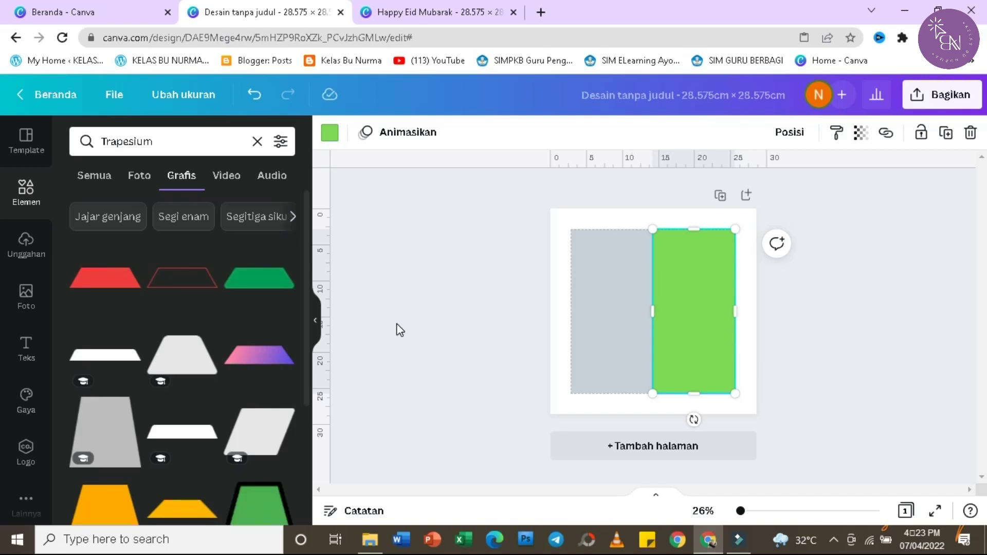
left_click(101, 278)
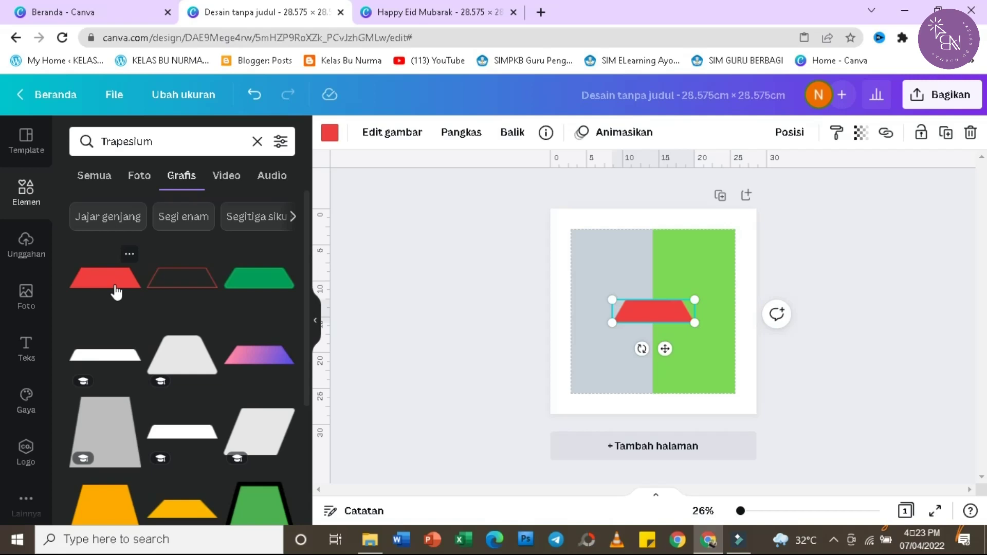
key("Delete")
left_click(105, 355)
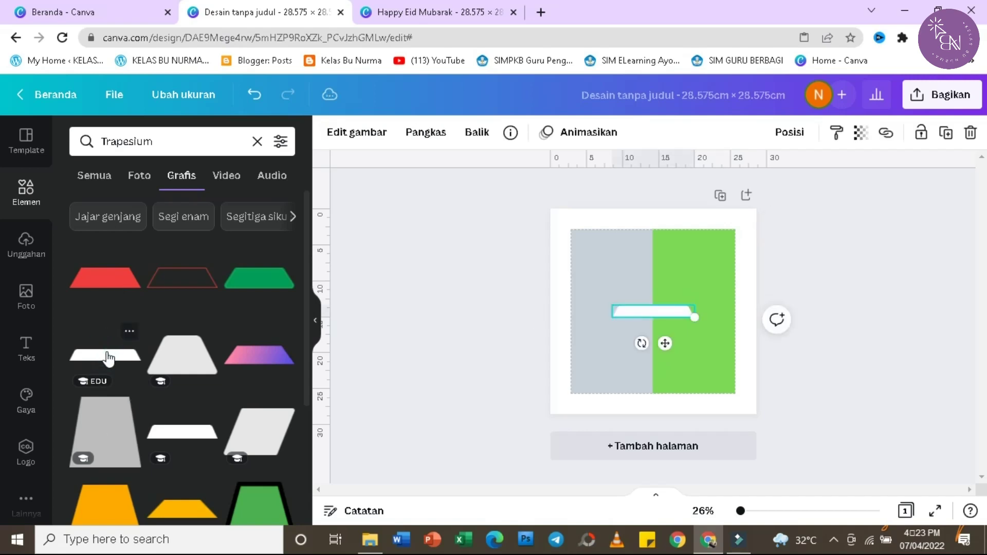
left_click_drag(664, 341, 709, 252)
left_click(329, 132)
left_click(84, 457)
left_click(772, 313)
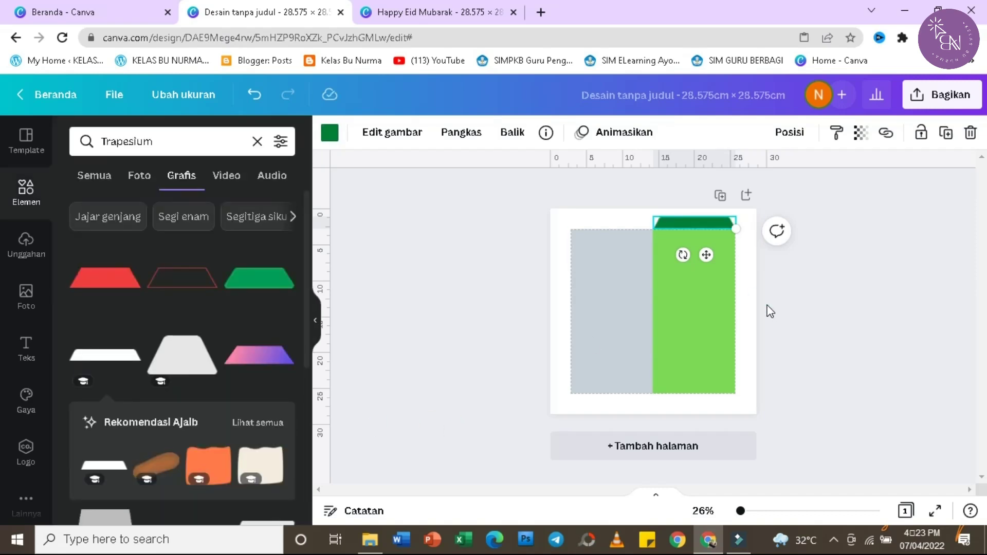
Duplicate the trapezoid, flip it vertically, and place it on the rectangle's bottom edge.
left_click(694, 223)
right_click(693, 223)
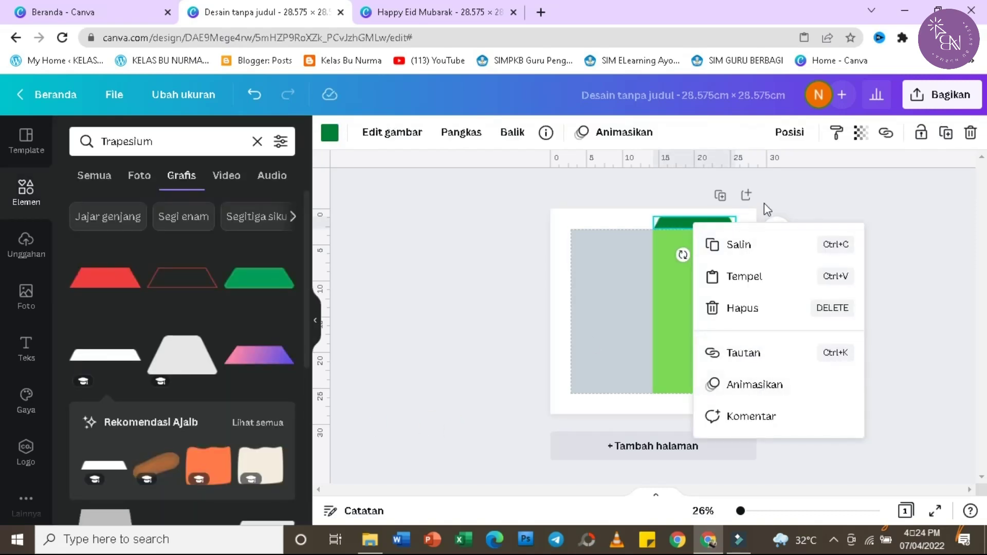
left_click(946, 133)
left_click(499, 133)
left_click(563, 196)
left_click_drag(710, 258, 707, 432)
left_click(795, 354)
left_click(682, 225)
left_click_drag(705, 255, 713, 256)
left_click(815, 317)
Browse more trapezoid graphics, discard an added yellow one, and select the green rectangle.
scroll(305, 338, "down", 3)
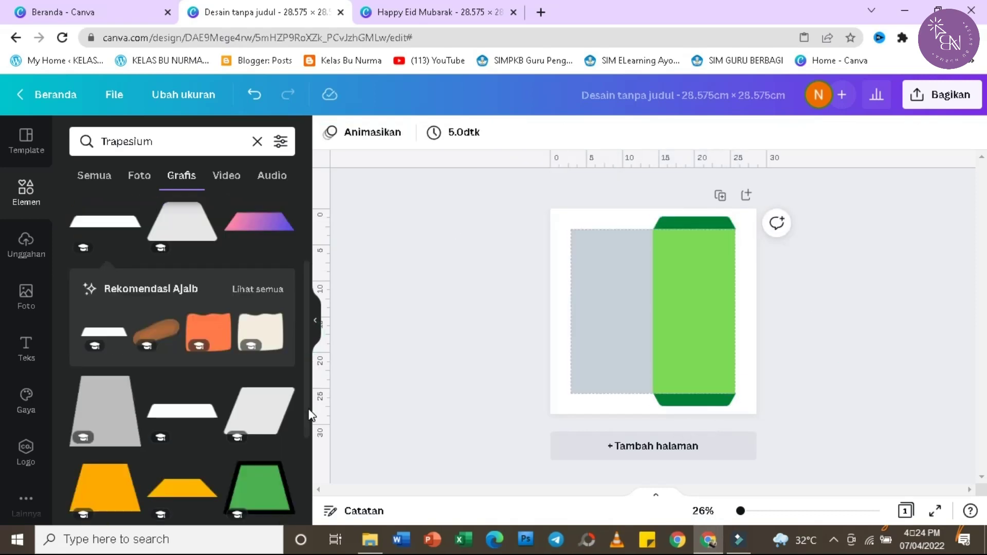
left_click(194, 488)
key("Delete")
scroll(307, 322, "down", 2)
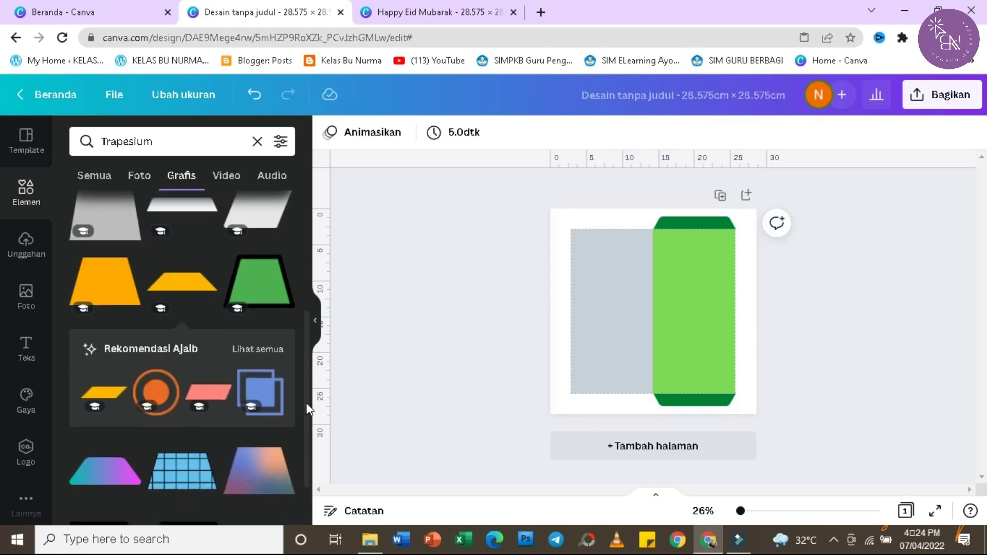
scroll(309, 321, "up", 5)
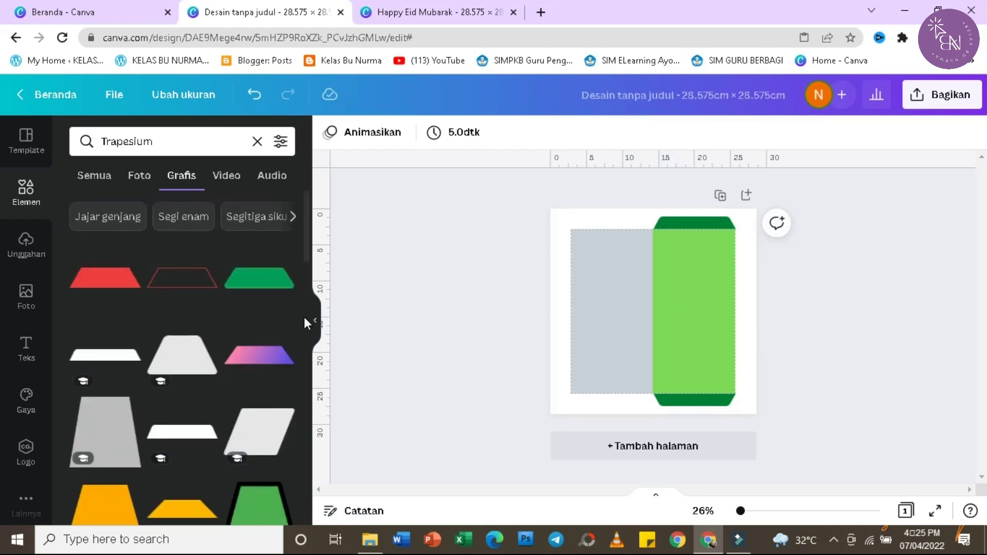
left_click(672, 304)
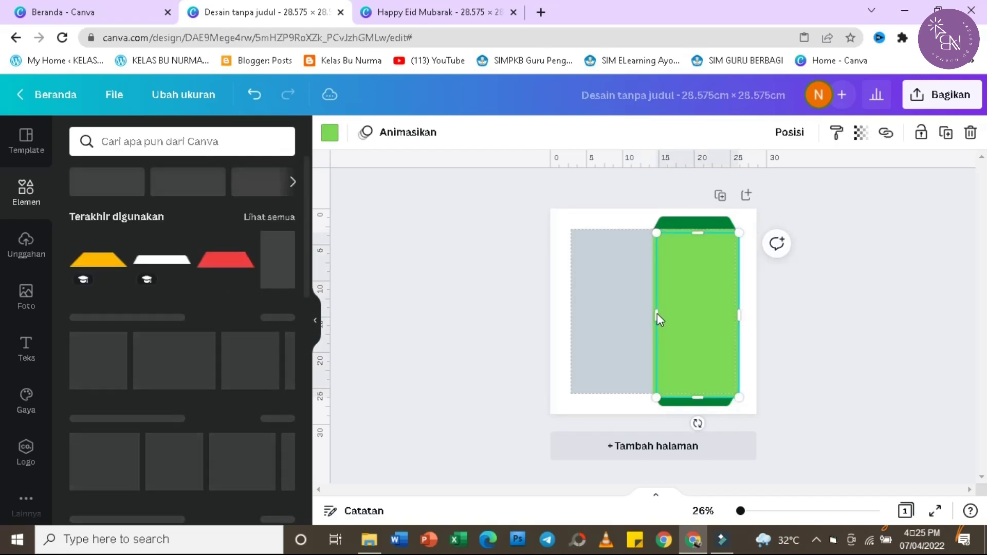
Recolour the shape dark green and narrow it into a strip along the light green panel's right edge.
left_click(437, 182)
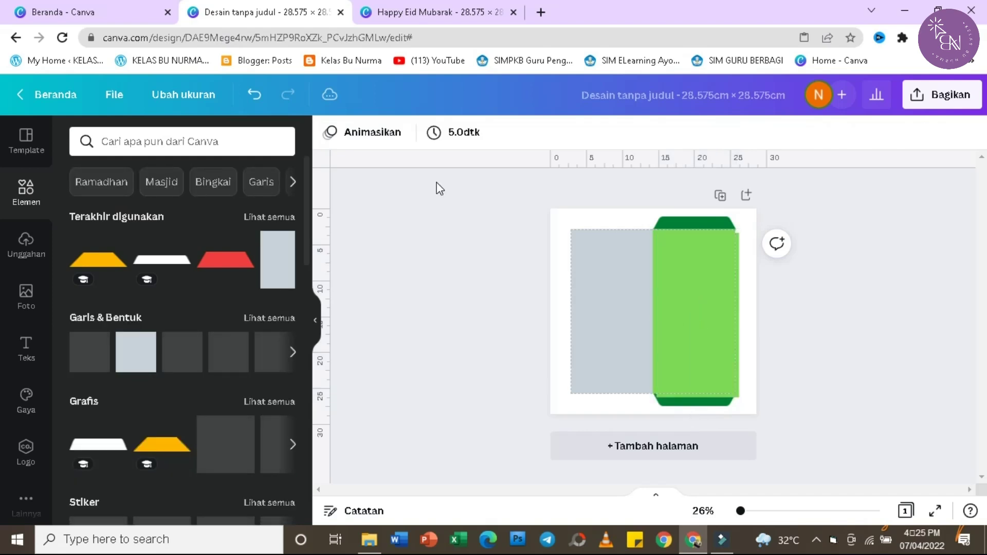
left_click(695, 308)
left_click(330, 133)
left_click(124, 207)
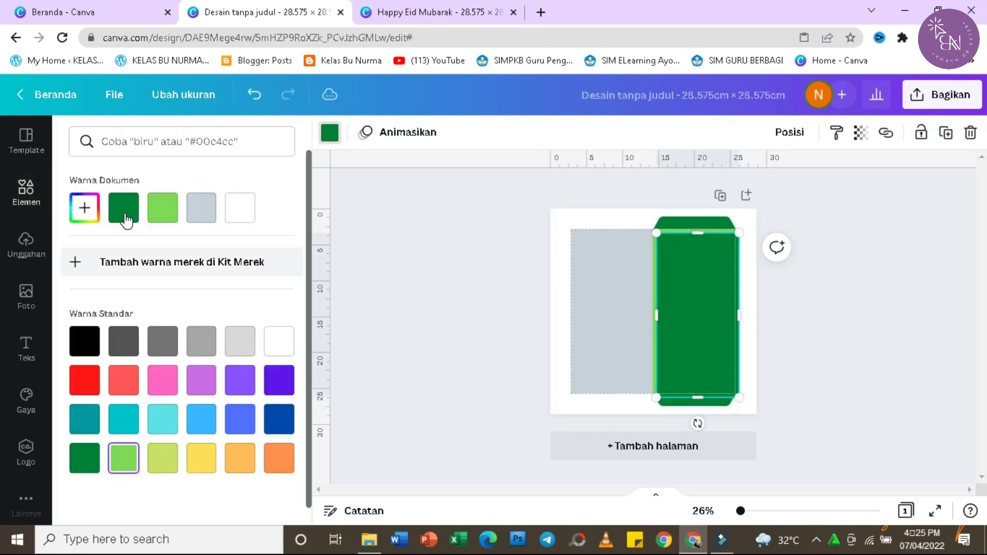
left_click_drag(657, 316, 732, 310)
left_click_drag(747, 426, 757, 425)
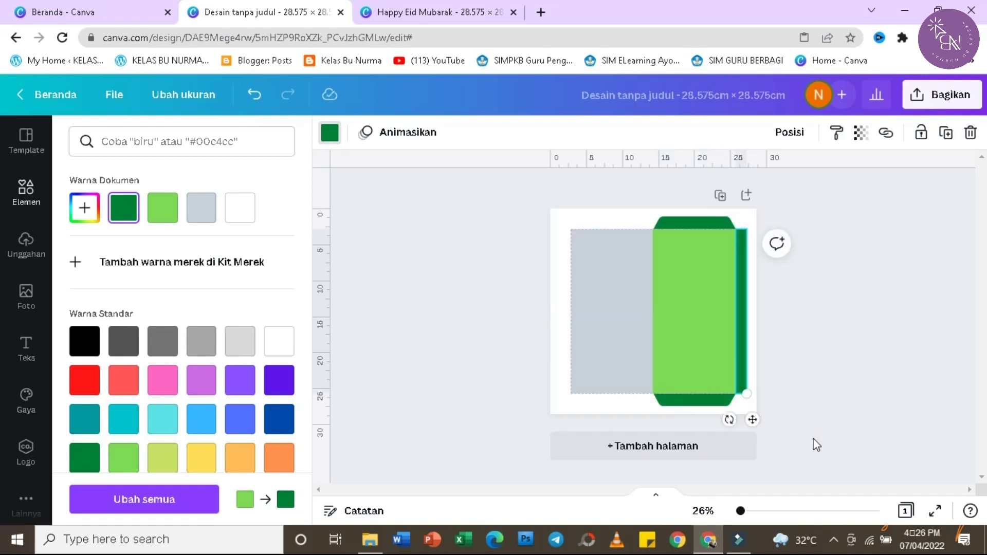
left_click(652, 405)
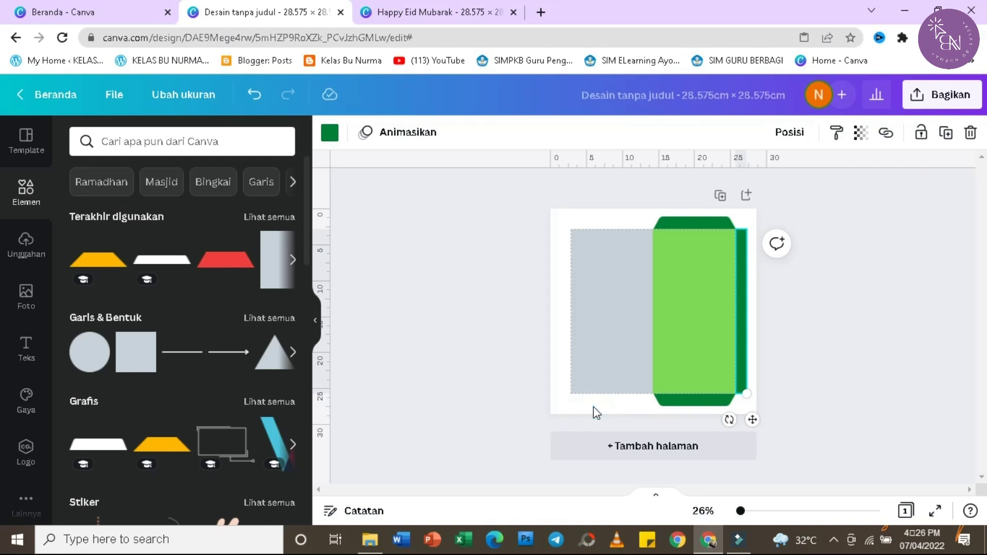
left_click(649, 341)
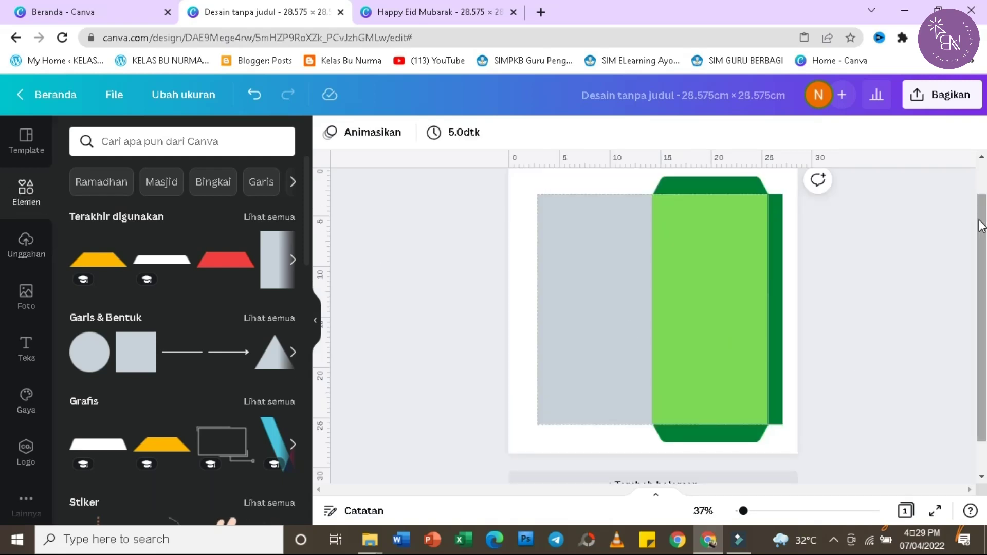
scroll(981, 227, "up", 1)
Add a blank second page and show the page thumbnails.
left_click(787, 177)
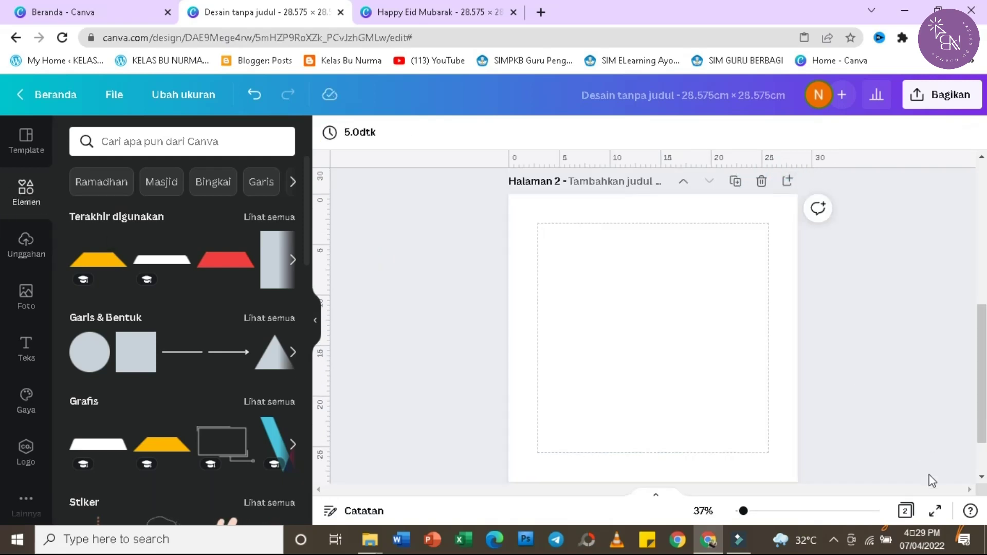
left_click(658, 499)
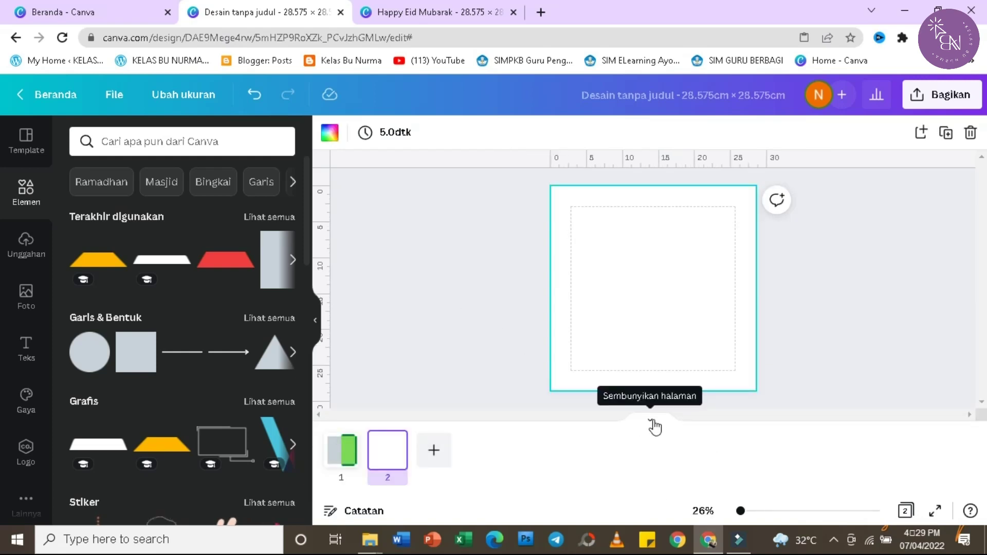
left_click(971, 330)
left_click(669, 263)
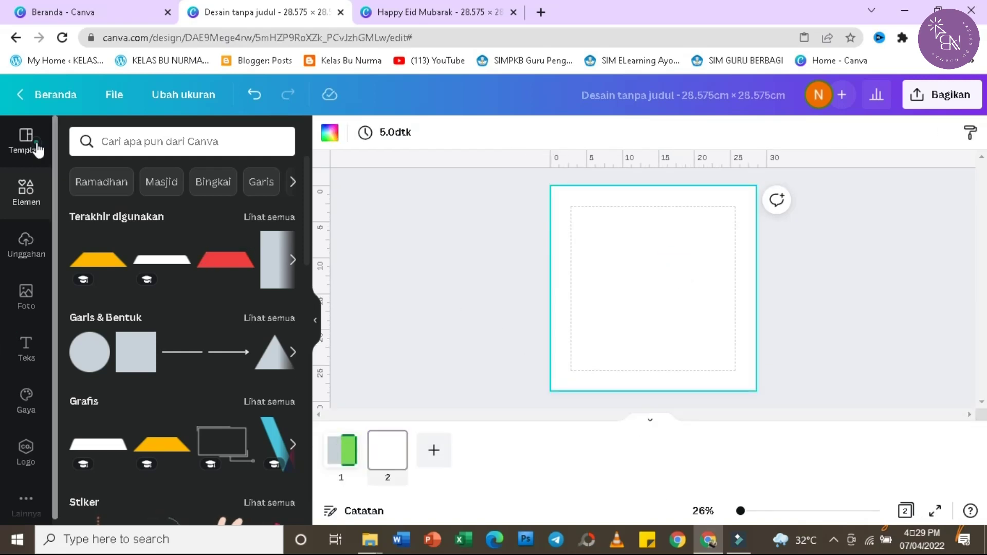
Search templates for 'selamat hari raya idul fitri'.
left_click(37, 149)
left_click(132, 141)
left_click(150, 203)
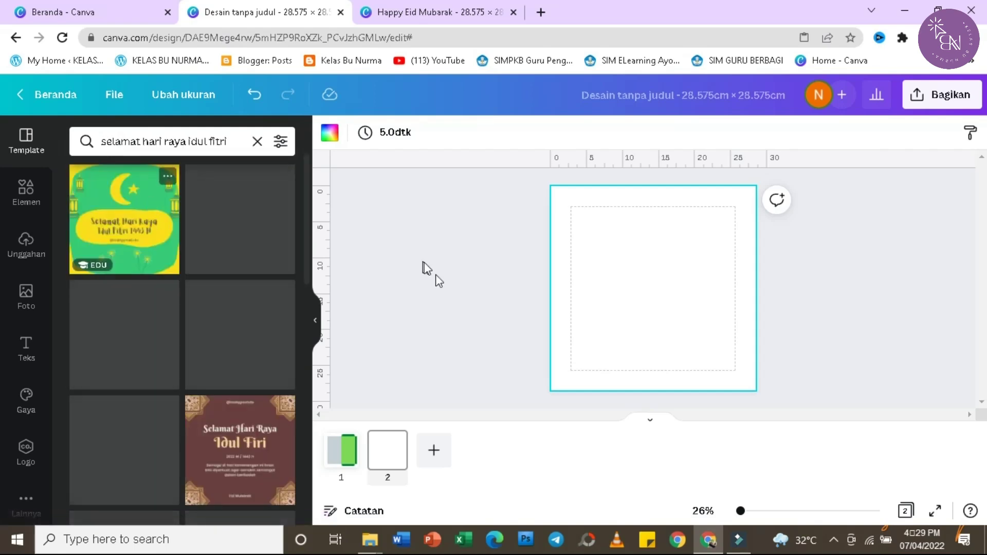
Apply the teal 'H-28 Menyambut Hari Raya Idul Fitri' template with praying couples to page 2.
left_click_drag(305, 252, 309, 434)
scroll(304, 380, "down", 5)
scroll(304, 335, "down", 2)
left_click_drag(306, 353, 309, 472)
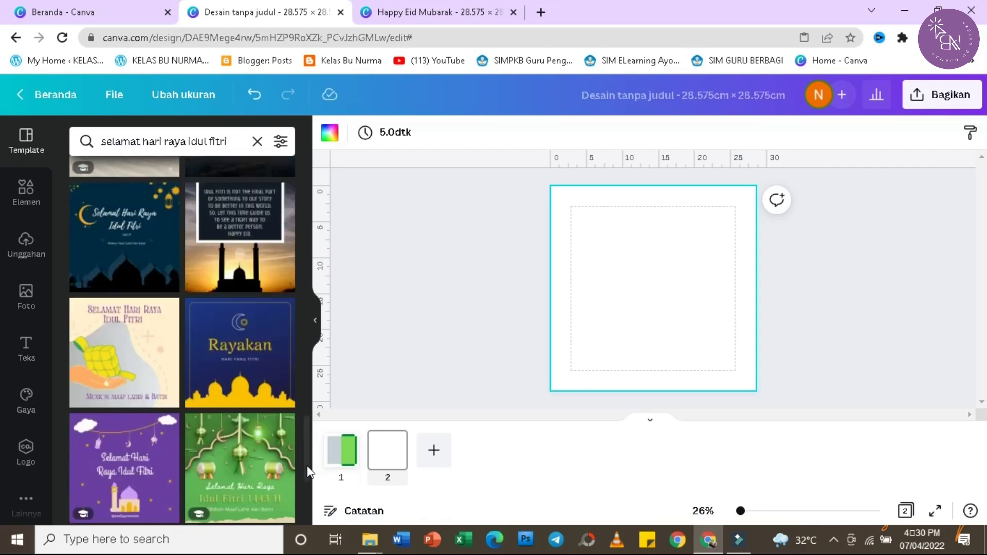
scroll(309, 463, "down", 5)
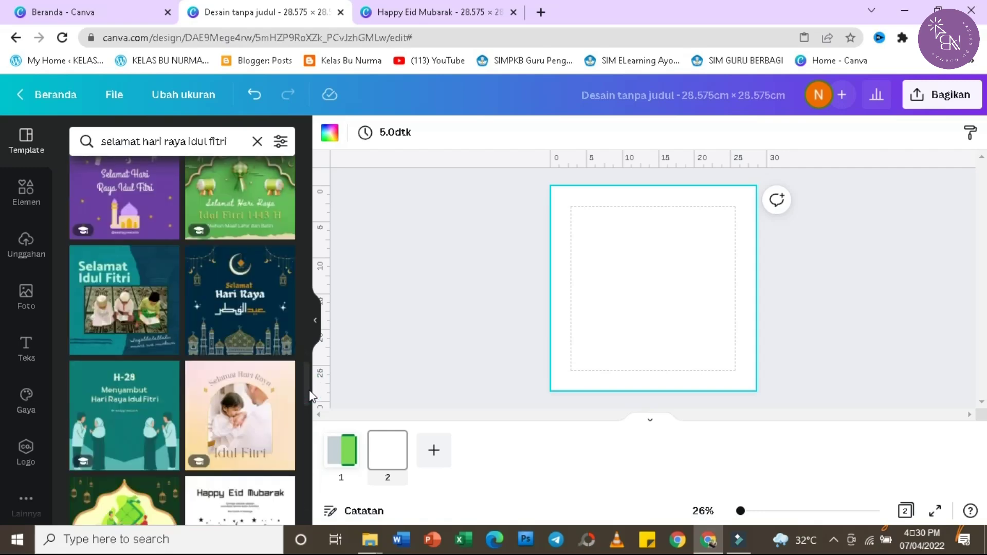
scroll(310, 396, "down", 1)
left_click(121, 381)
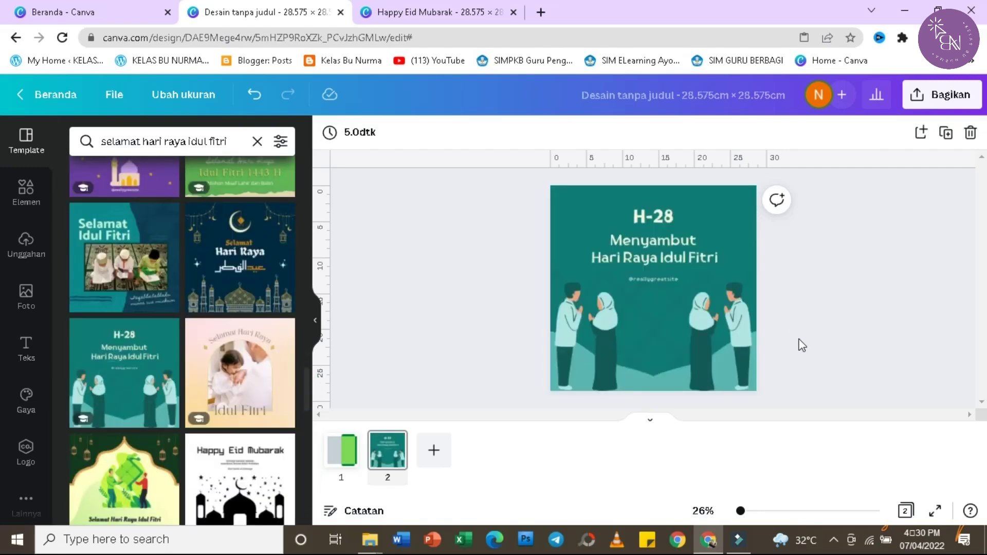
left_click(733, 320)
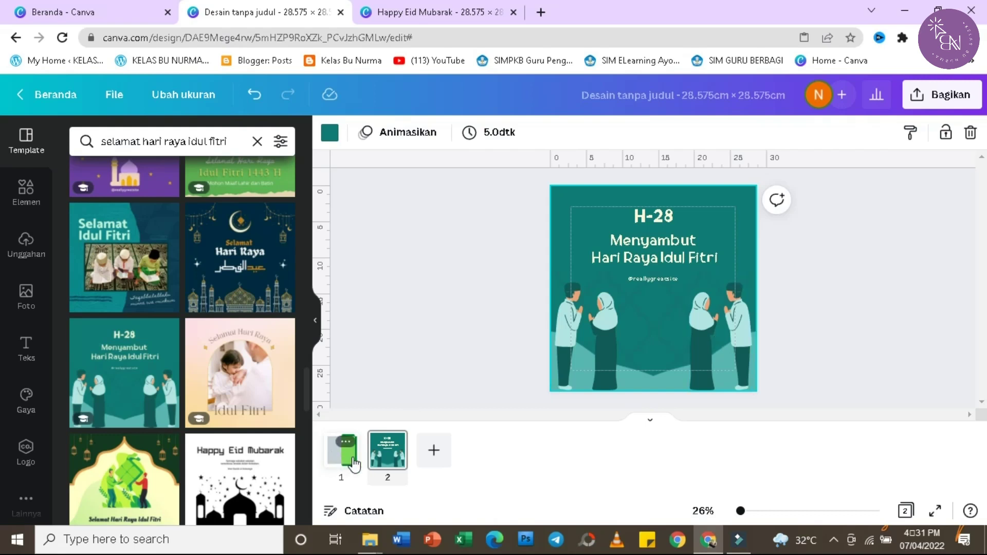
Copy the right-hand praying couple from page 2 and paste it onto the envelope on page 1.
left_click(342, 452)
left_click(593, 294)
key("ctrl+v")
left_click(256, 98)
left_click(394, 461)
right_click(724, 329)
left_click(570, 251)
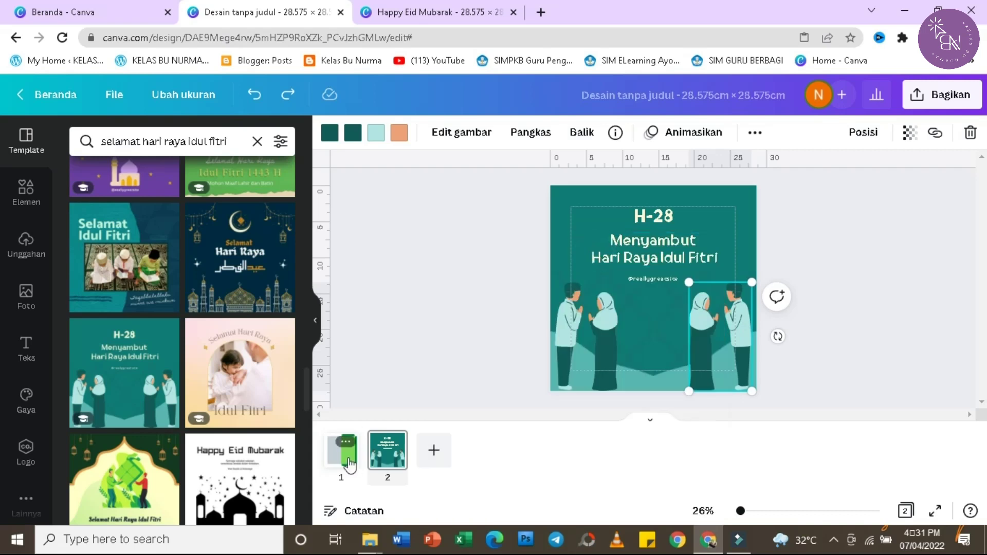
left_click(352, 461)
left_click(560, 325)
key("ctrl+v")
Recolour the envelope's grey panel light teal and its flaps dark teal.
scroll(673, 391, "down", 3)
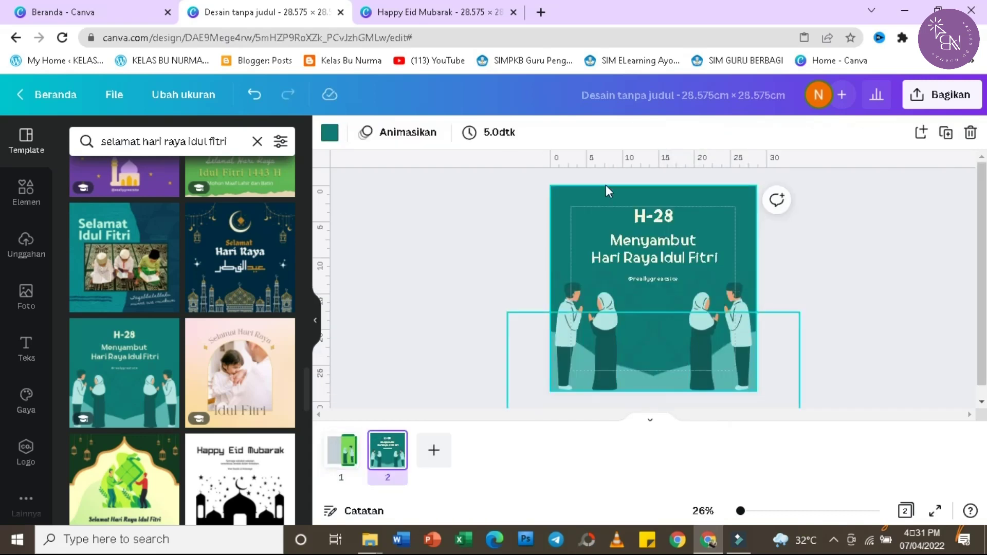
left_click(637, 382)
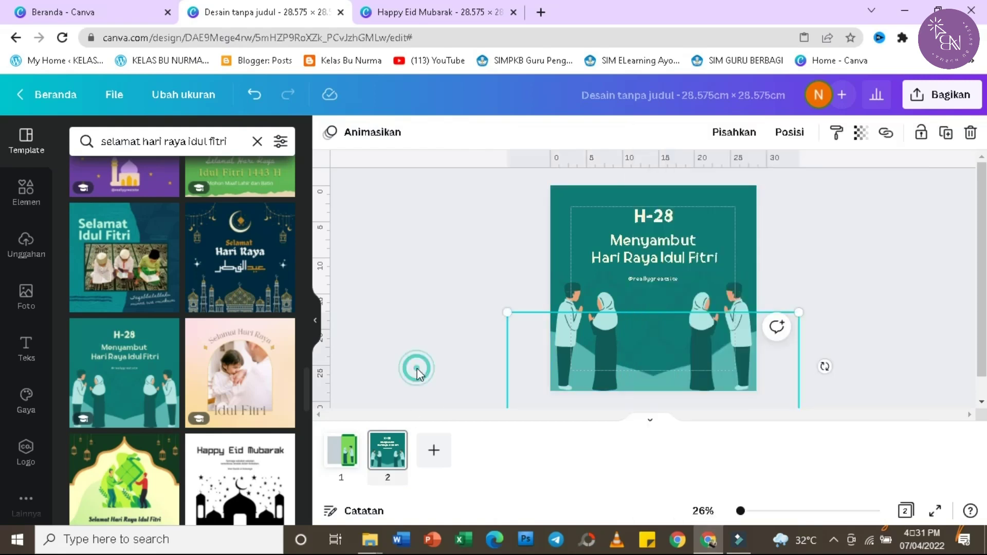
scroll(414, 368, "up", 3)
left_click(684, 216)
left_click(329, 132)
left_click(278, 208)
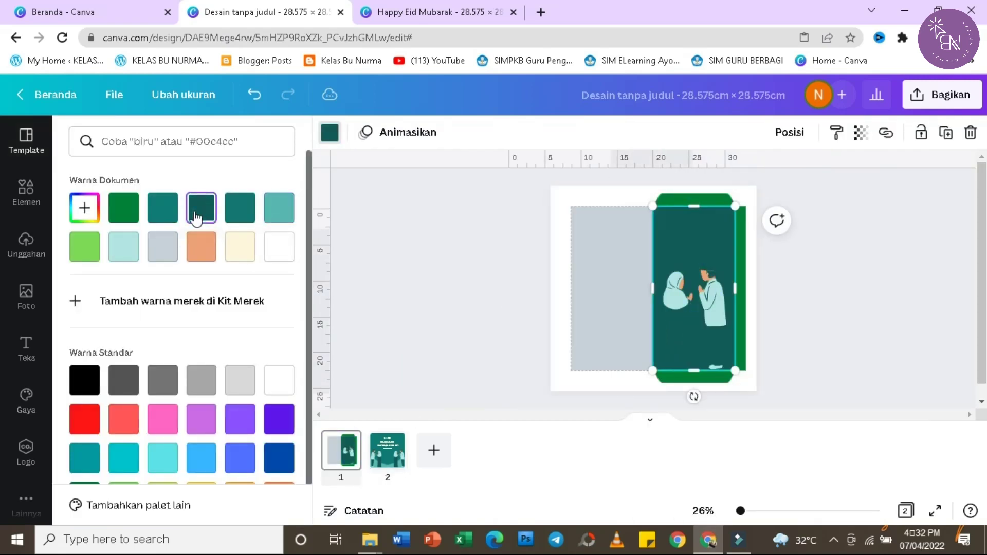
left_click_drag(278, 208, 635, 280)
left_click(701, 387)
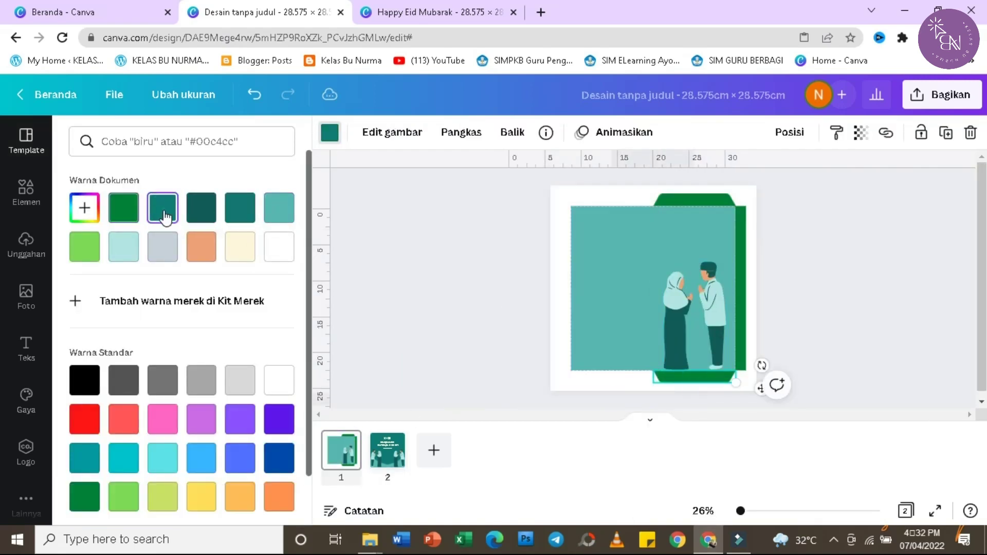
left_click(169, 210)
left_click(837, 324)
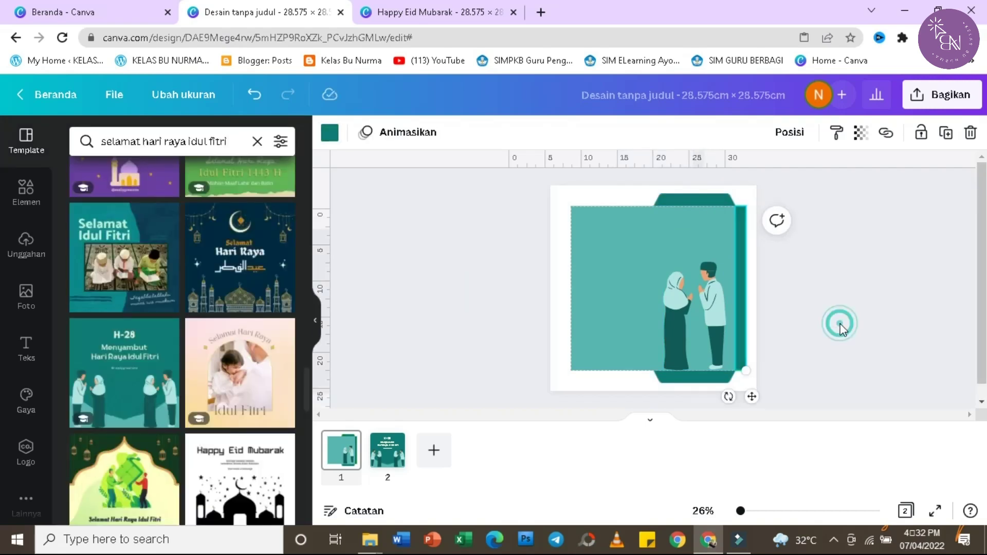
left_click_drag(741, 511, 746, 511)
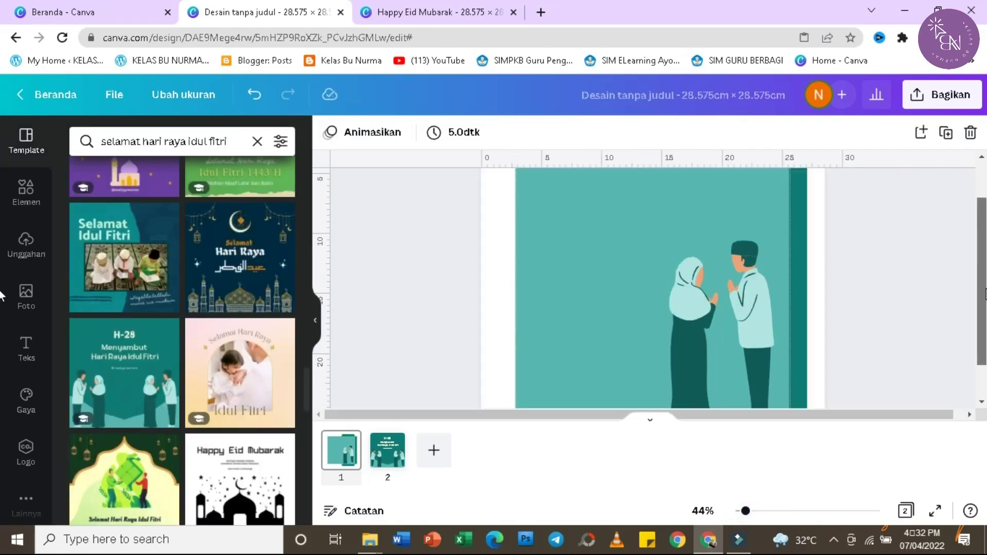
left_click_drag(986, 289, 986, 318)
left_click_drag(746, 511, 741, 512)
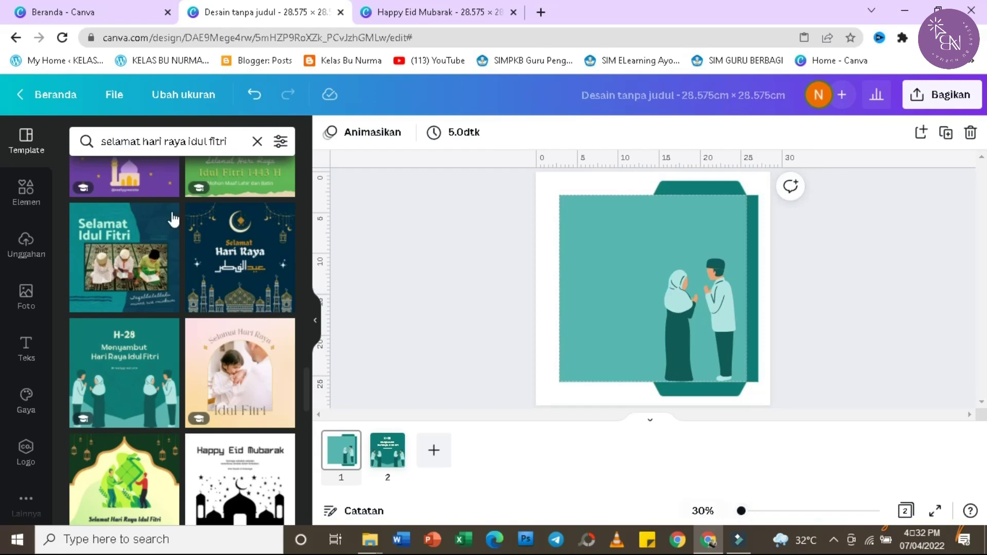
Replace page 2 with the white 'Idul Fitri 1443 H' template.
left_click(389, 463)
scroll(308, 406, "down", 2)
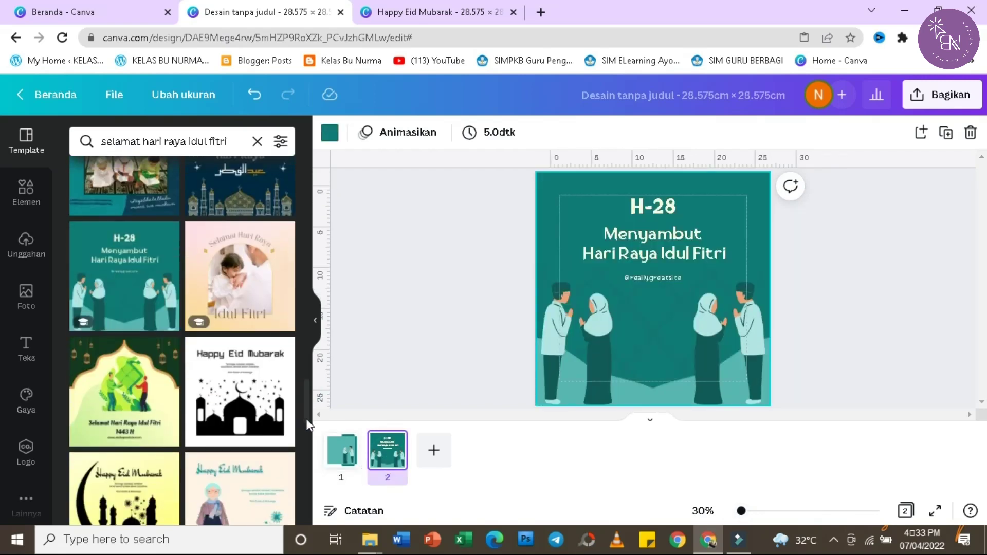
scroll(308, 422, "down", 8)
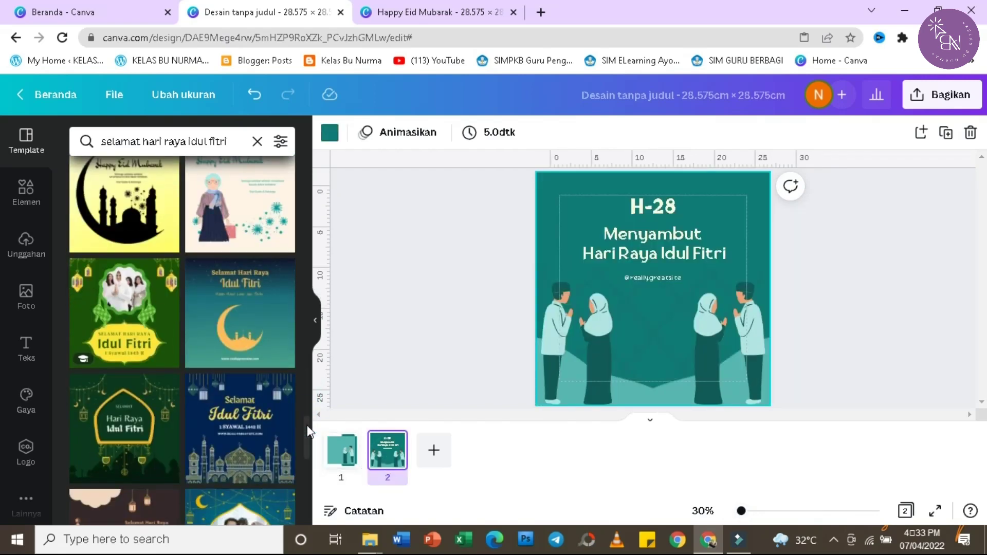
scroll(305, 443, "down", 15)
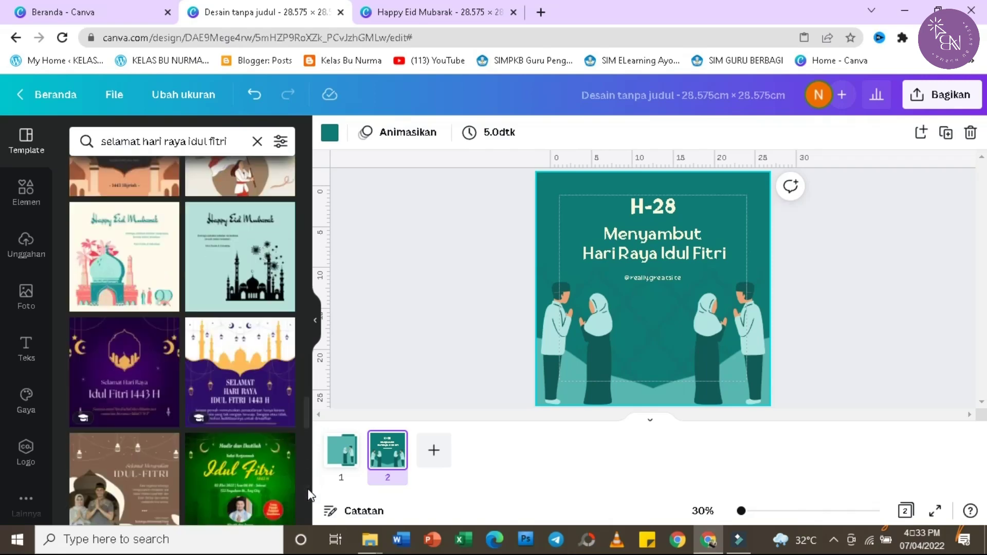
left_click_drag(308, 440, 310, 480)
left_click(142, 472)
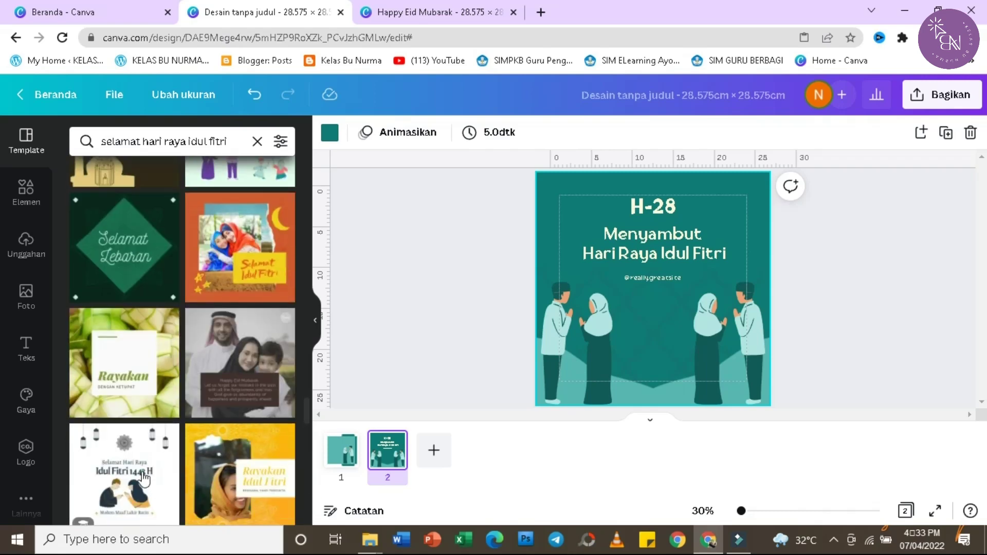
left_click(144, 480)
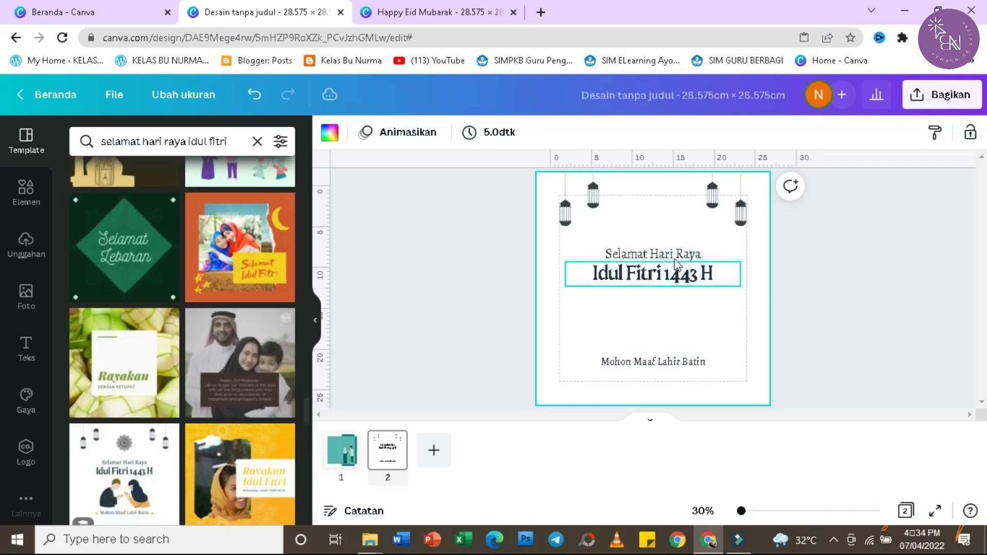
Copy the 'Selamat Hari Raya Idul Fitri 1443 H' heading to the envelope, shrink it, and place it above the couple.
left_click(675, 265)
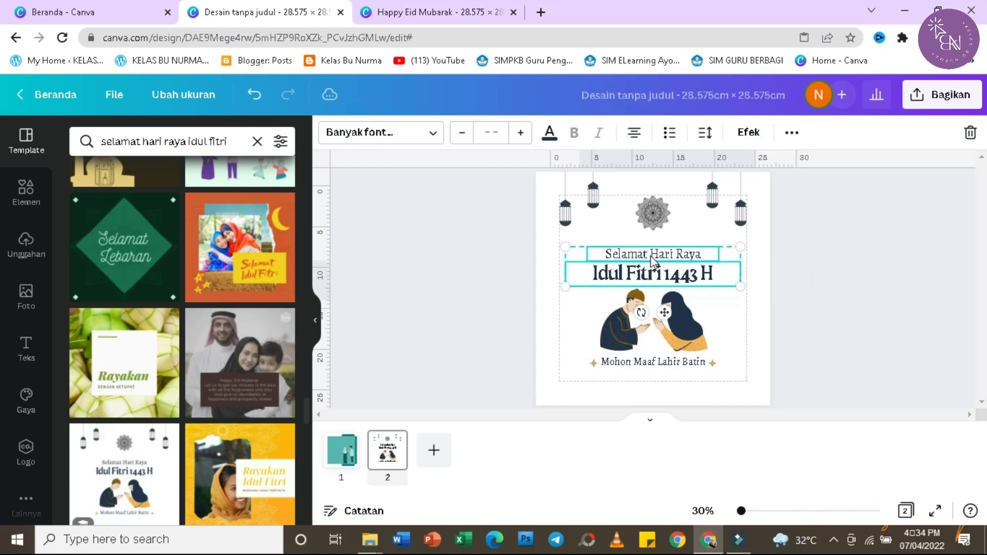
right_click(621, 256)
left_click(658, 273)
left_click(341, 450)
type("Selamat Hari Raya Idul Fitri 1443 H")
left_click_drag(744, 289, 743, 299)
left_click_drag(681, 274, 658, 243)
left_click(885, 287)
left_click(730, 257)
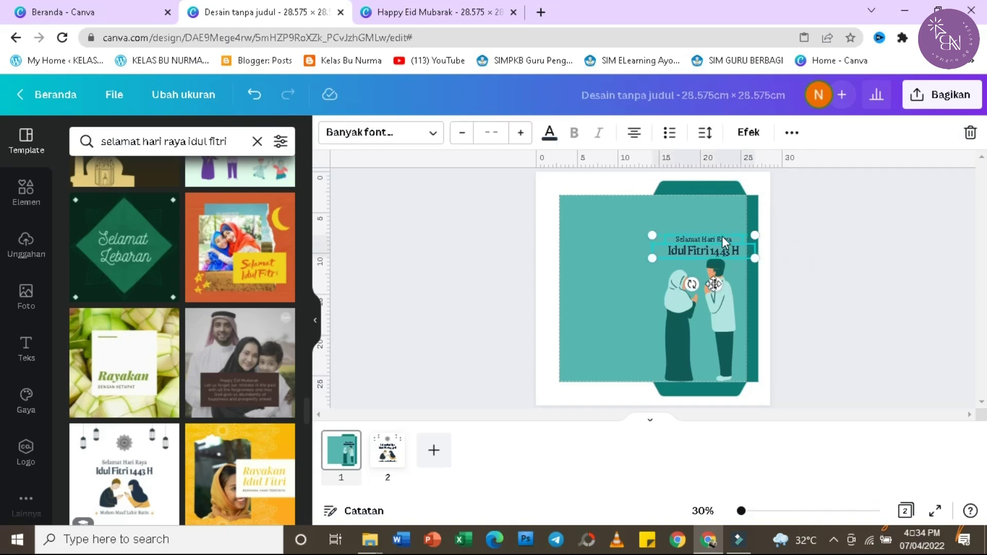
Revisit the Eid template results and browse page 2's reference design.
left_click(832, 300)
left_click(26, 191)
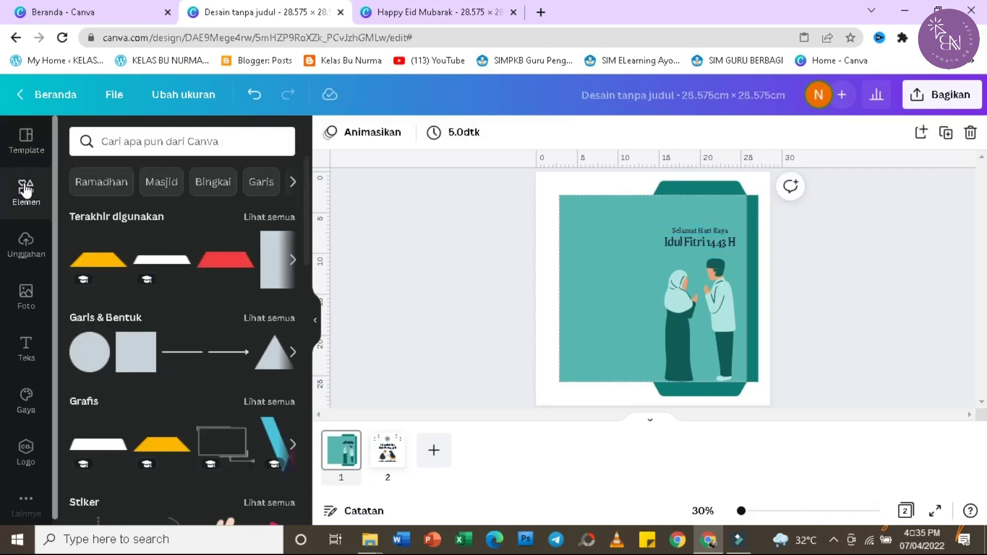
left_click(26, 142)
left_click(388, 454)
left_click_drag(308, 418, 310, 459)
scroll(311, 474, "down", 5)
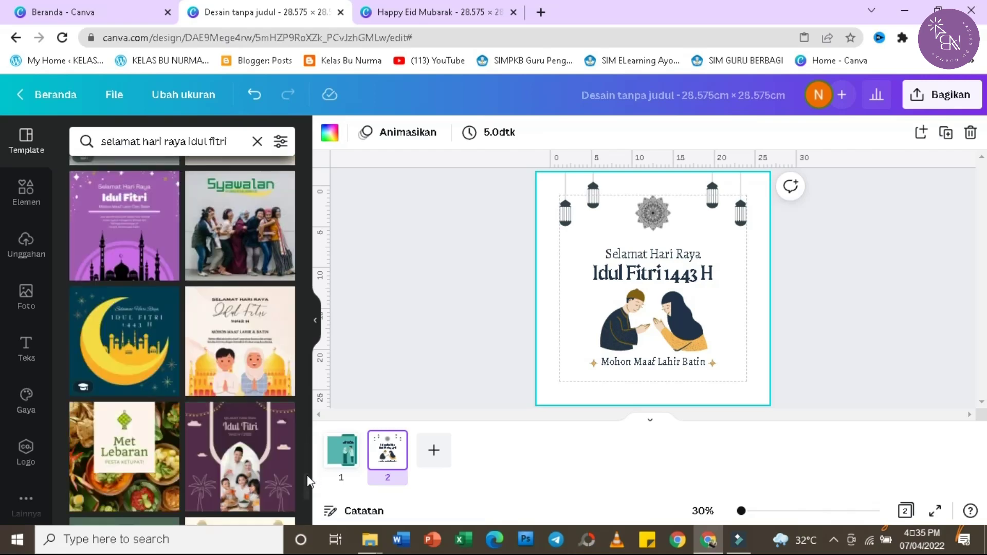
scroll(308, 497, "down", 10)
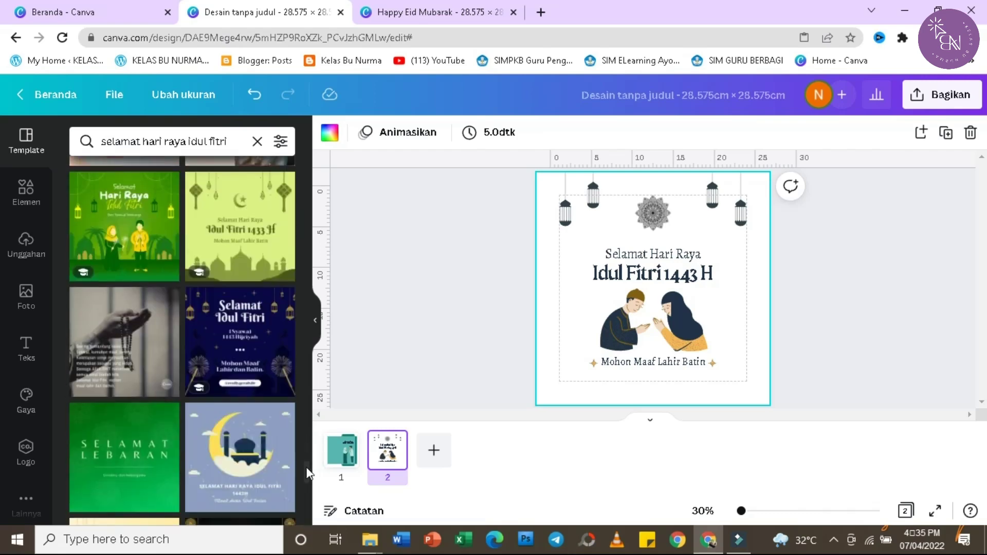
scroll(308, 491, "down", 10)
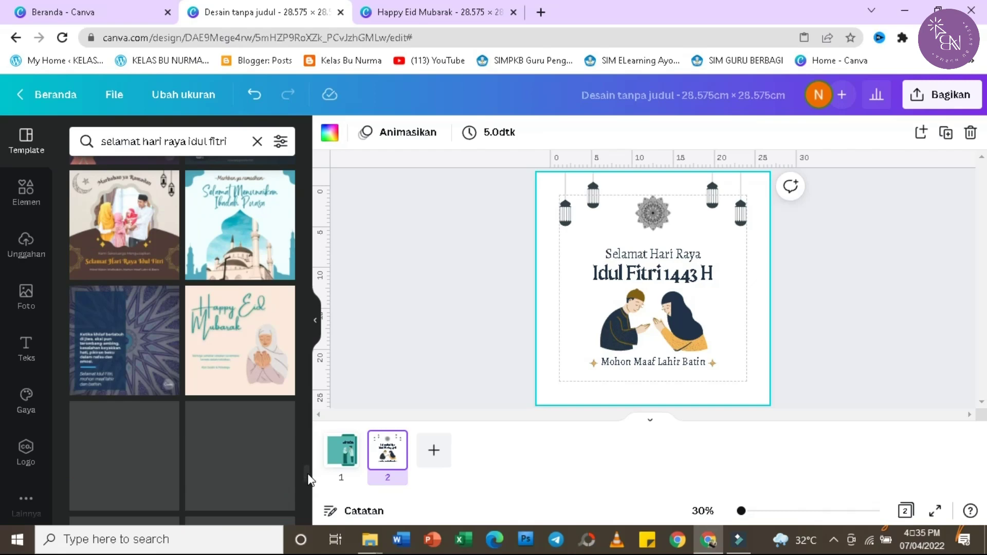
scroll(309, 486, "down", 10)
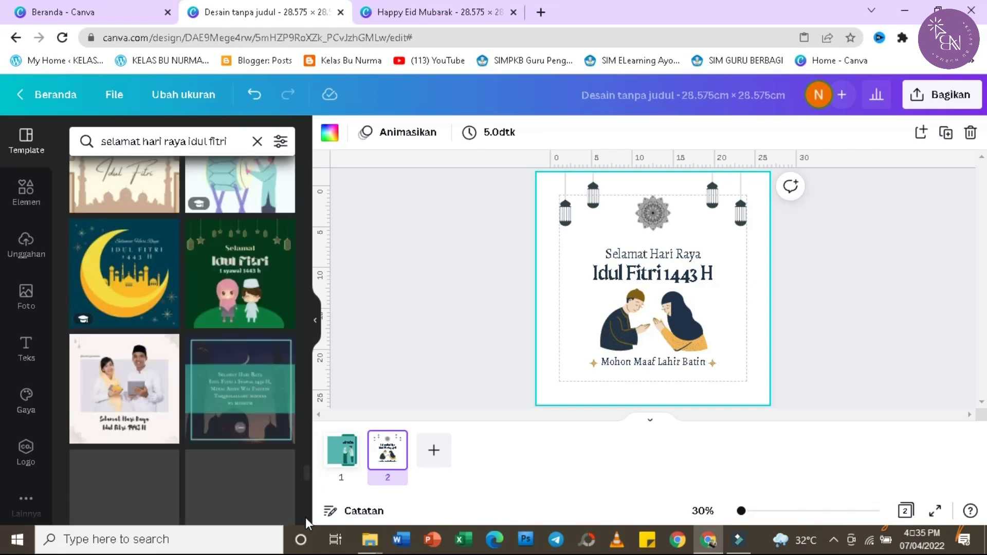
Search Elements for 'idul fitri', filter to Grafis, and add a lantern graphic.
left_click(26, 193)
left_click(195, 137)
type("idul fitri")
key("Return")
left_click(181, 176)
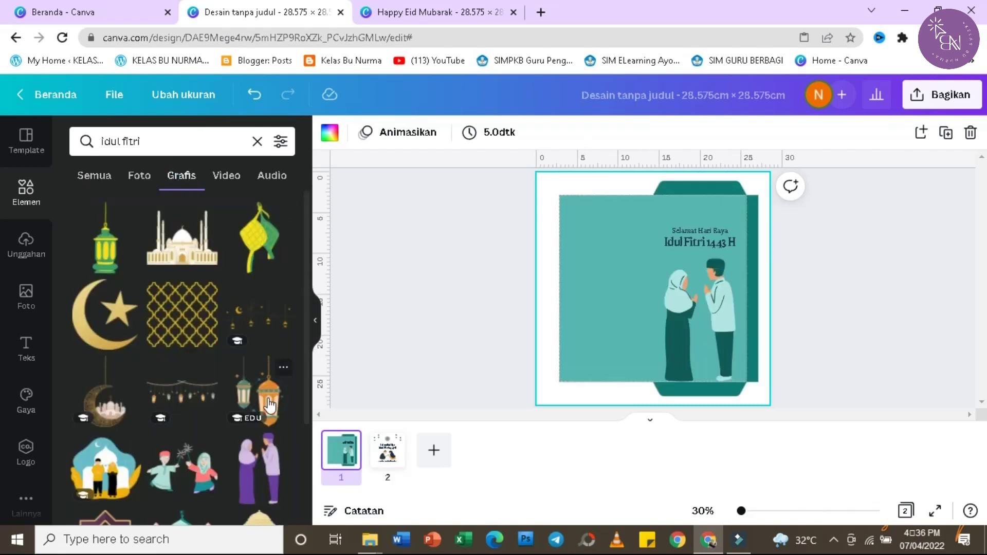
left_click(270, 406)
Swap the lantern for a string-lights graphic along the envelope's top flap.
left_click_drag(684, 335, 443, 380)
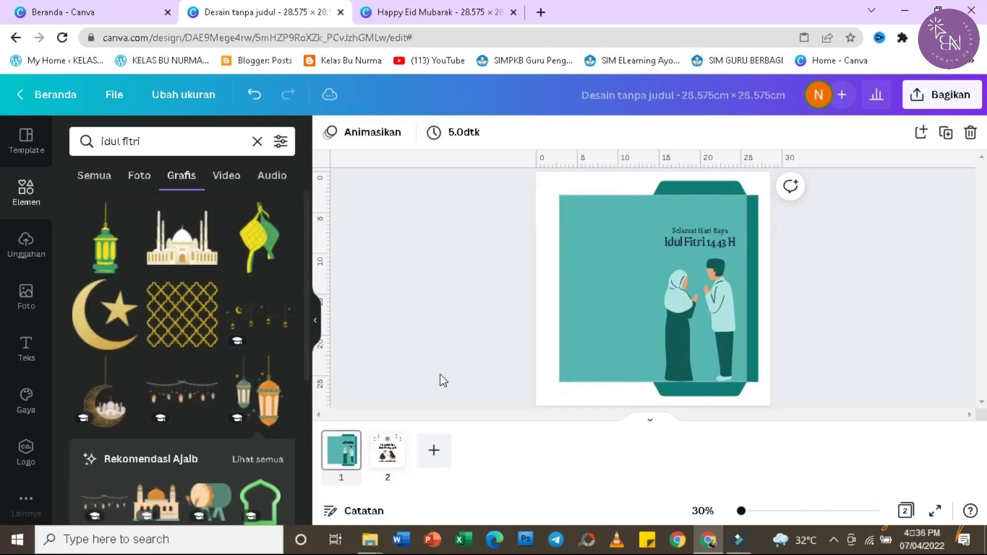
left_click(180, 401)
left_click_drag(651, 309, 707, 252)
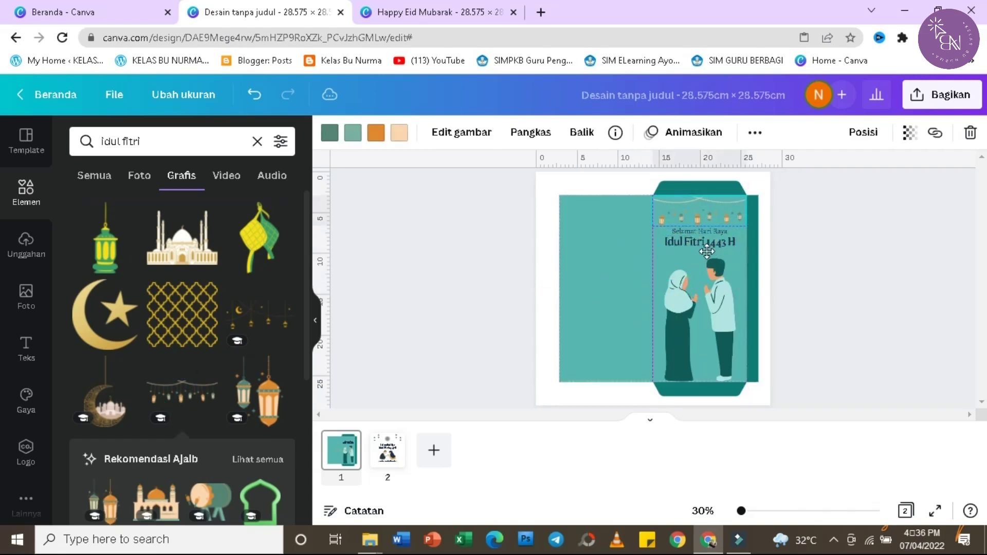
left_click(829, 277)
left_click_drag(741, 512, 753, 516)
left_click_drag(982, 306, 981, 368)
left_click_drag(753, 514, 742, 516)
right_click(731, 204)
left_click(807, 271)
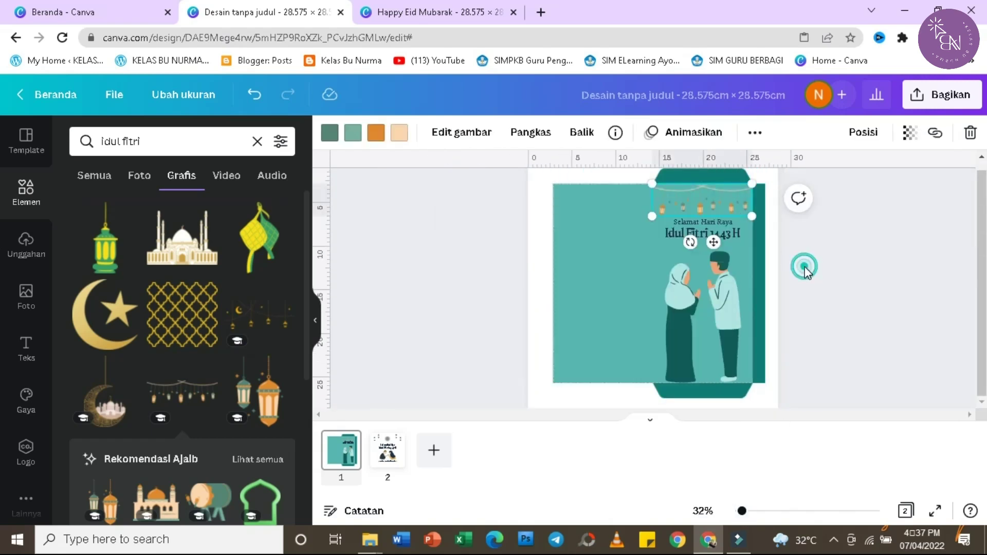
Add the starry crescent-moon arch graphic and place it over the couple.
left_click_drag(306, 313, 309, 370)
scroll(307, 375, "down", 10)
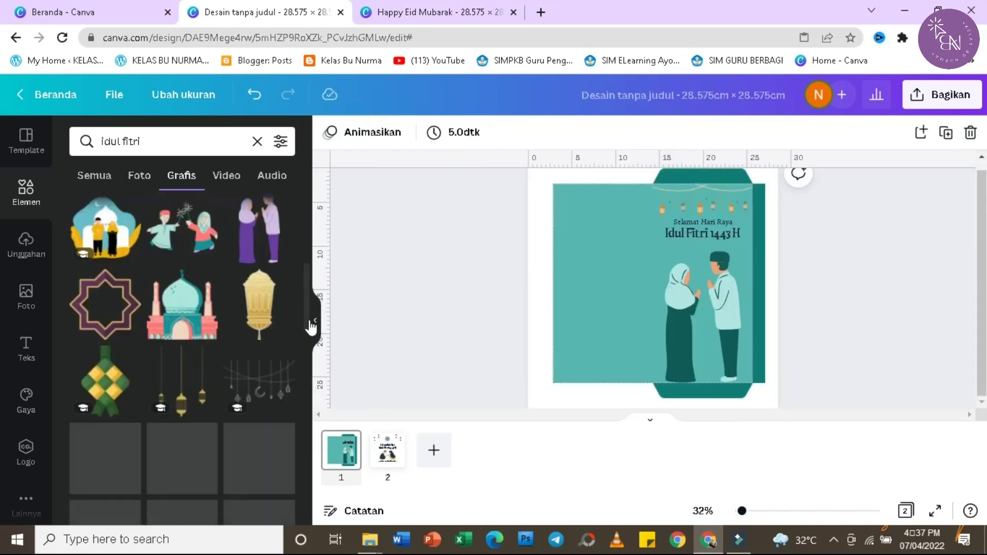
scroll(308, 402, "down", 6)
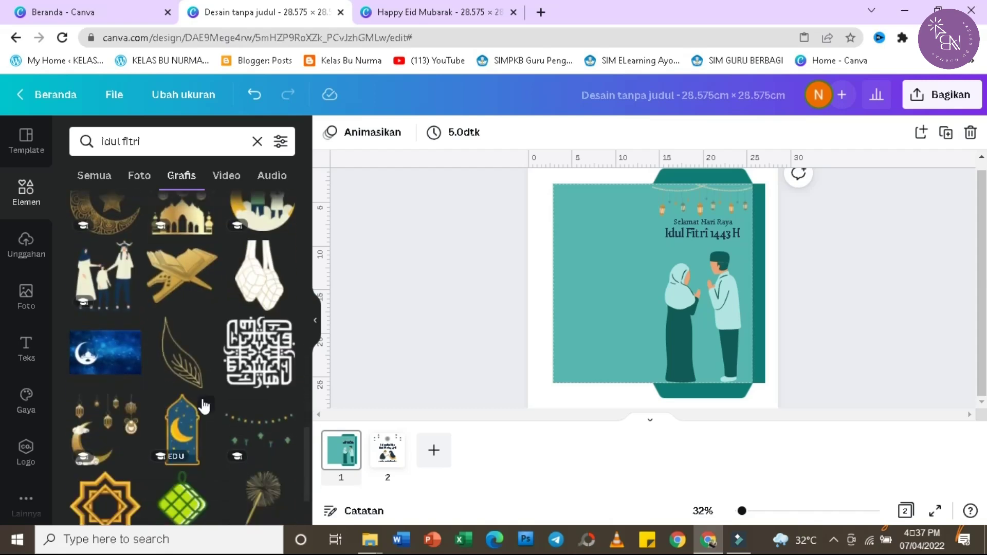
left_click(181, 419)
scroll(307, 418, "down", 1)
scroll(307, 418, "down", 2)
left_click(257, 399)
scroll(306, 267, "down", 5)
left_click_drag(306, 252, 302, 472)
left_click_drag(644, 304, 704, 294)
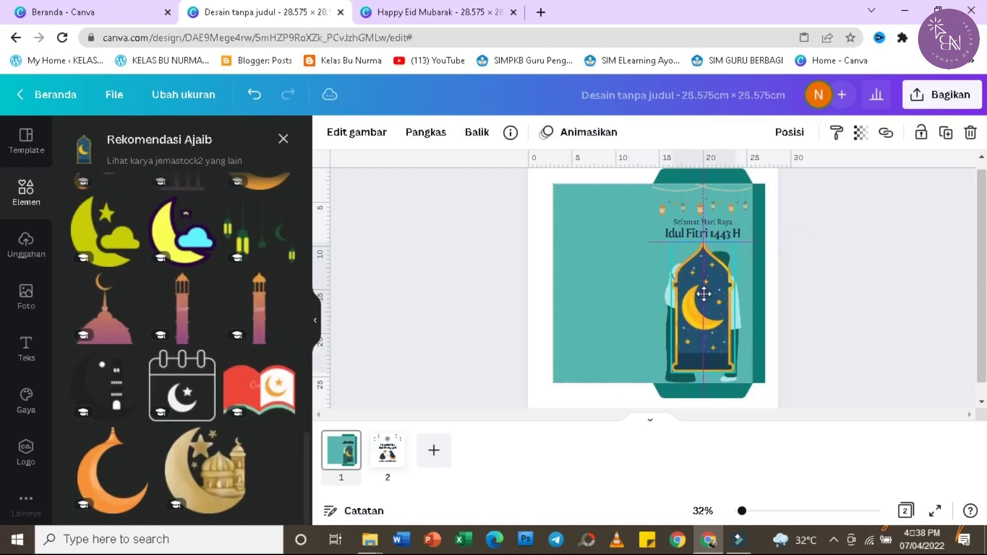
Send the moon arch backward so it sits behind the couple.
left_click(791, 134)
left_click(845, 367)
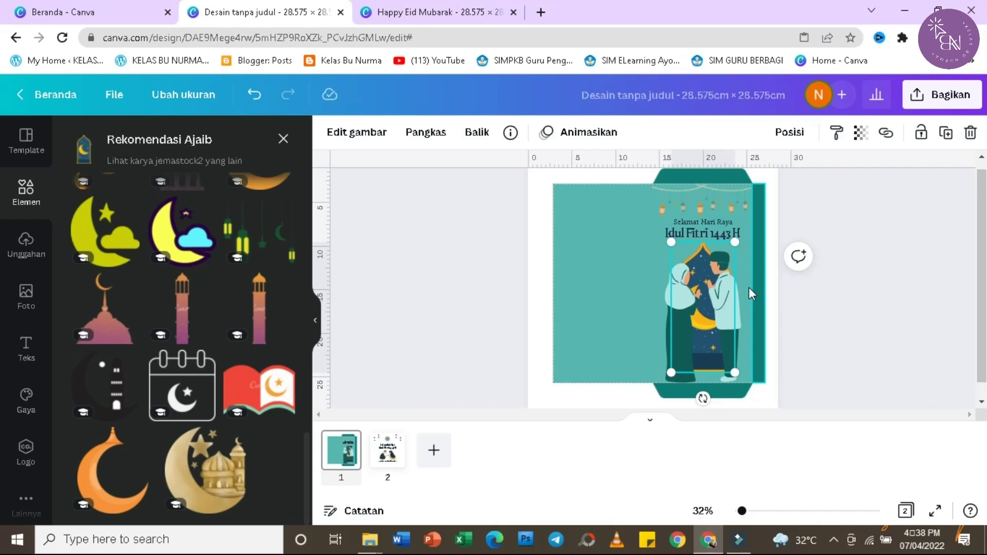
left_click(714, 269)
left_click(831, 308)
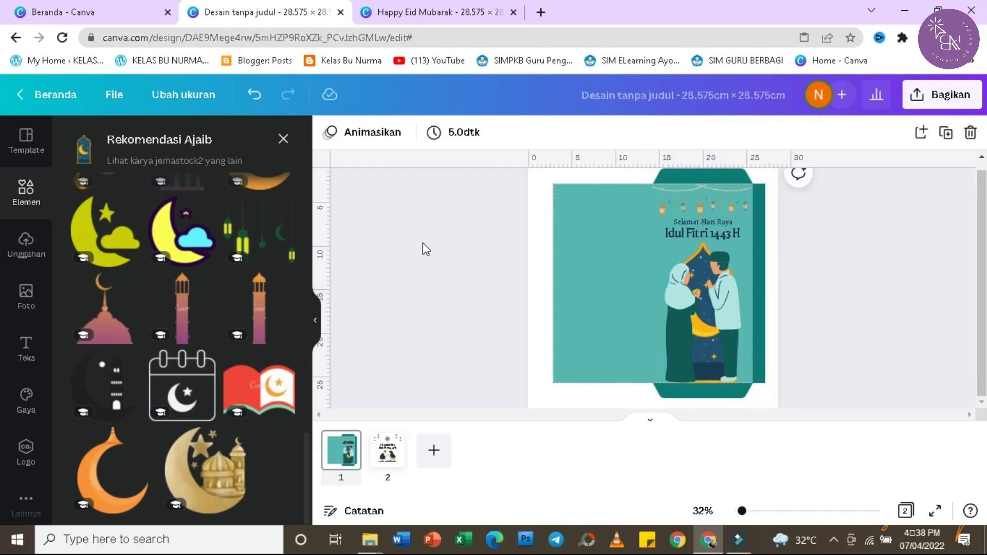
Bring back the 'selamat hari raya idul fitri' template results and show page 2's white design.
left_click(32, 150)
left_click(387, 459)
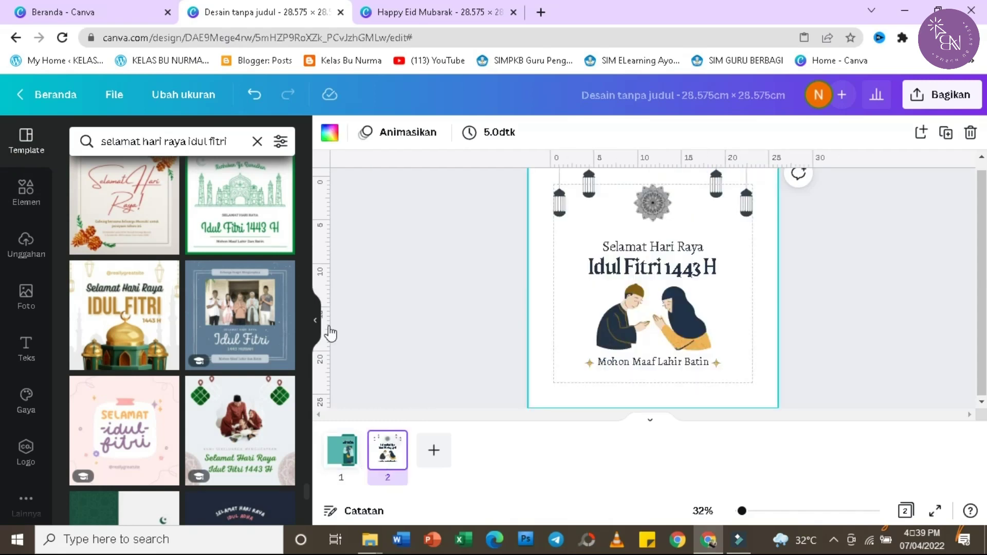
left_click_drag(306, 488, 297, 404)
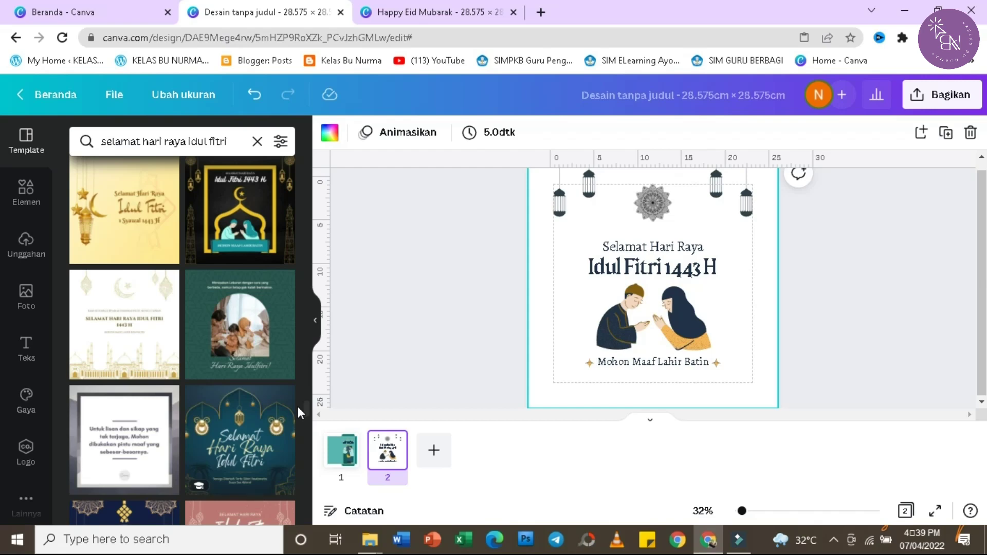
Add the sparkler-children graphic to the envelope's lower-left corner beside the couple.
scroll(307, 408, "down", 5)
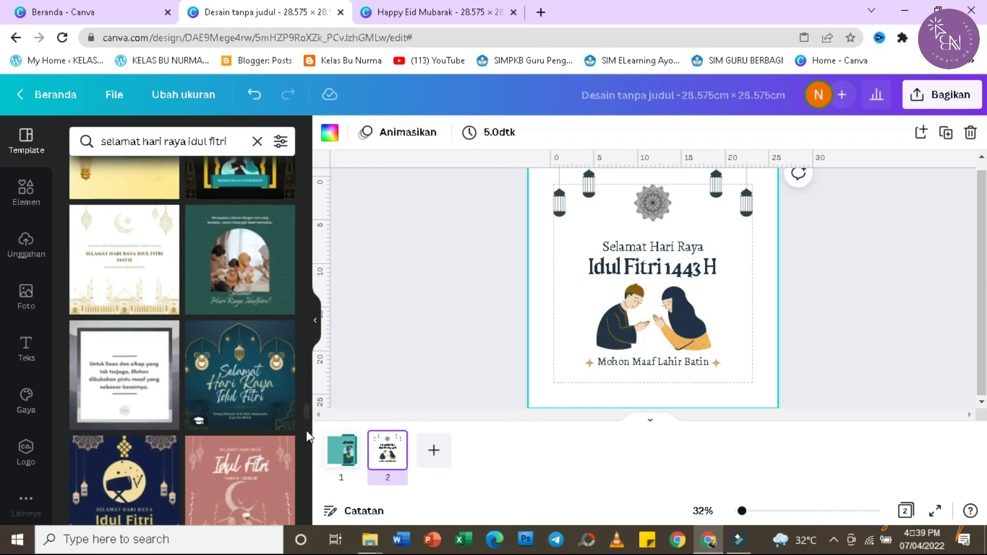
left_click(26, 193)
left_click(282, 140)
left_click(217, 142)
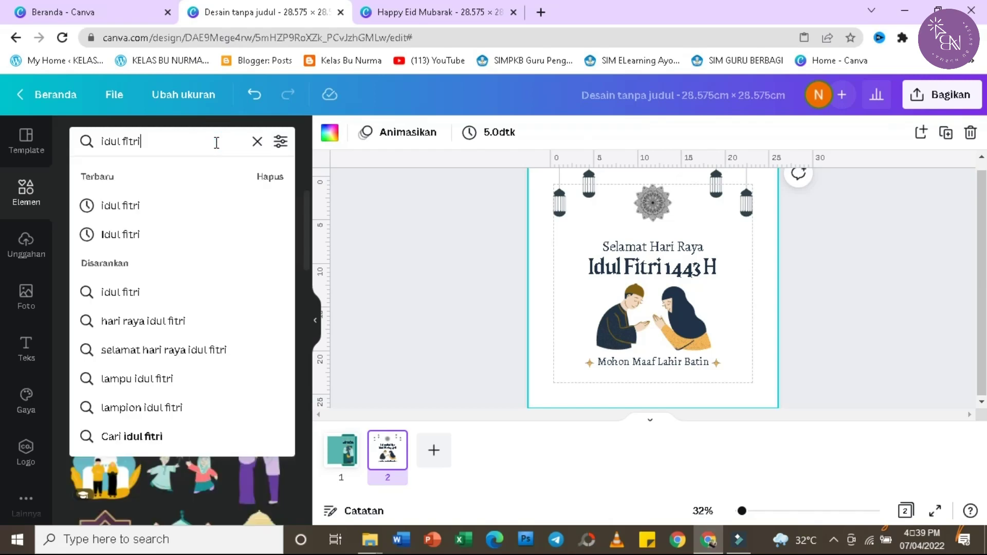
left_click(341, 451)
left_click(182, 470)
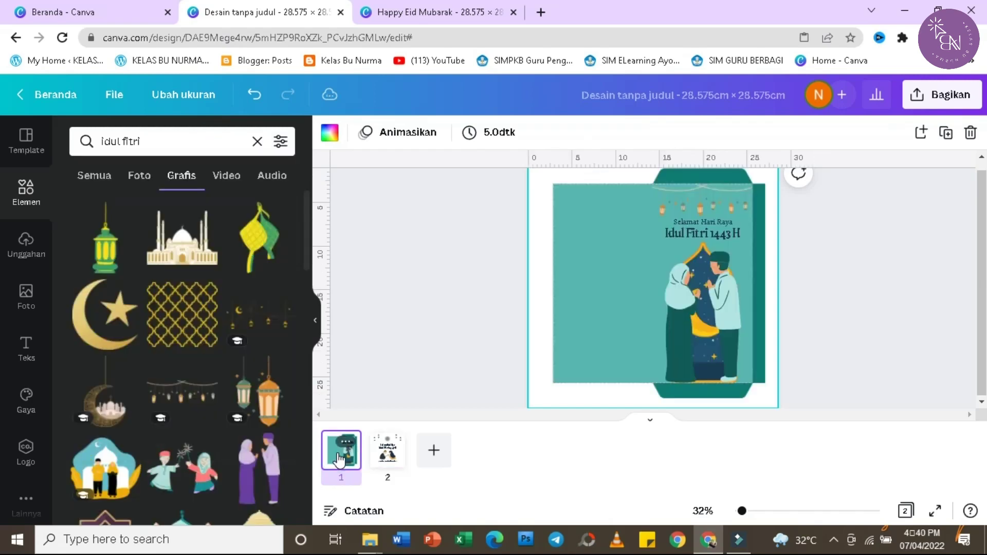
left_click_drag(617, 297, 565, 362)
left_click_drag(307, 231, 307, 303)
Search graphics for 'mohon maaf lahir batin', then for 'lebaran'.
left_click(149, 144)
left_click_drag(150, 144, 93, 135)
triple_click(102, 144)
type("mohon maaf lahir batin")
key("Return")
left_click_drag(220, 140, 86, 129)
type("lebaran")
key("Return")
Scroll through the 'lebaran' results, then bring up page 2's white Idul Fitri 1443 H card.
scroll(305, 273, "down", 3)
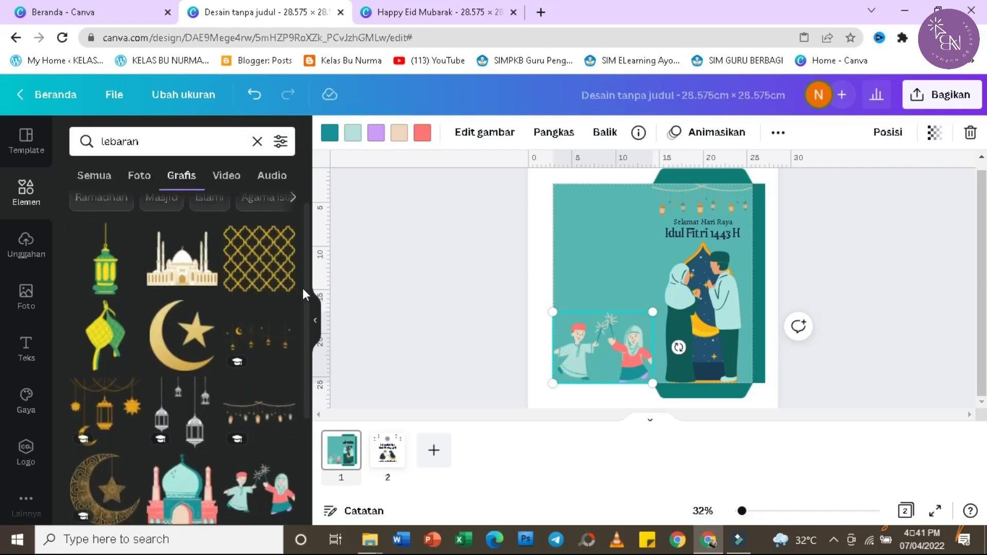
scroll(298, 401, "down", 5)
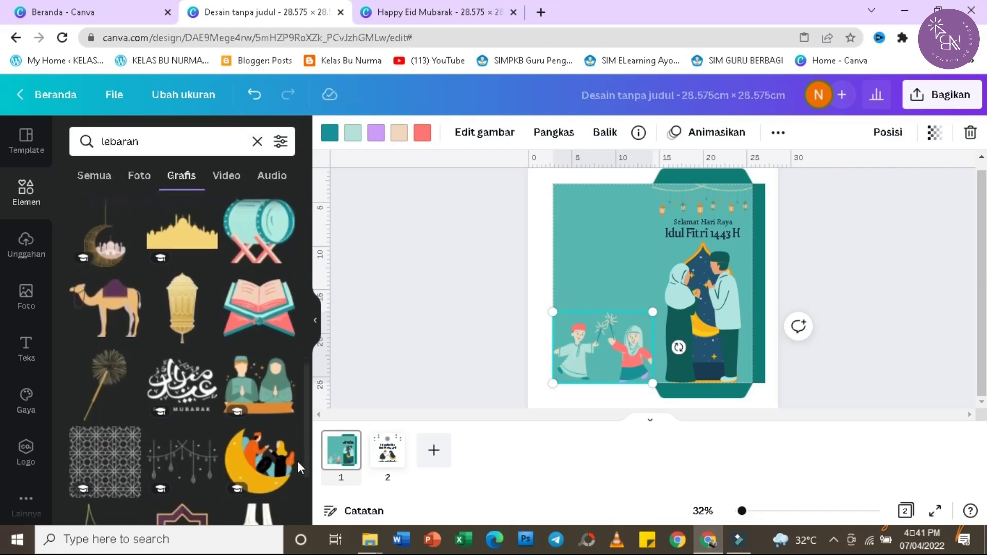
scroll(304, 411, "down", 10)
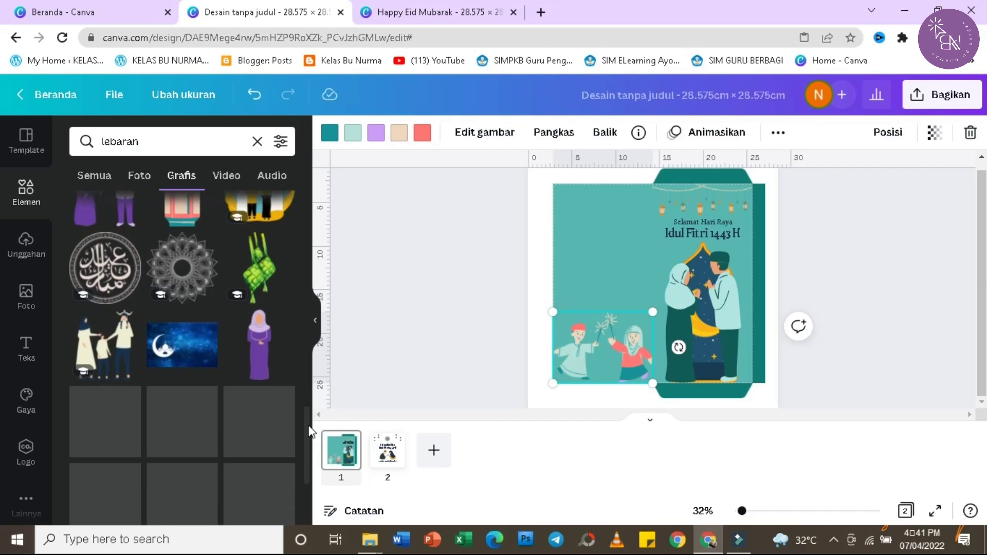
scroll(308, 461, "down", 10)
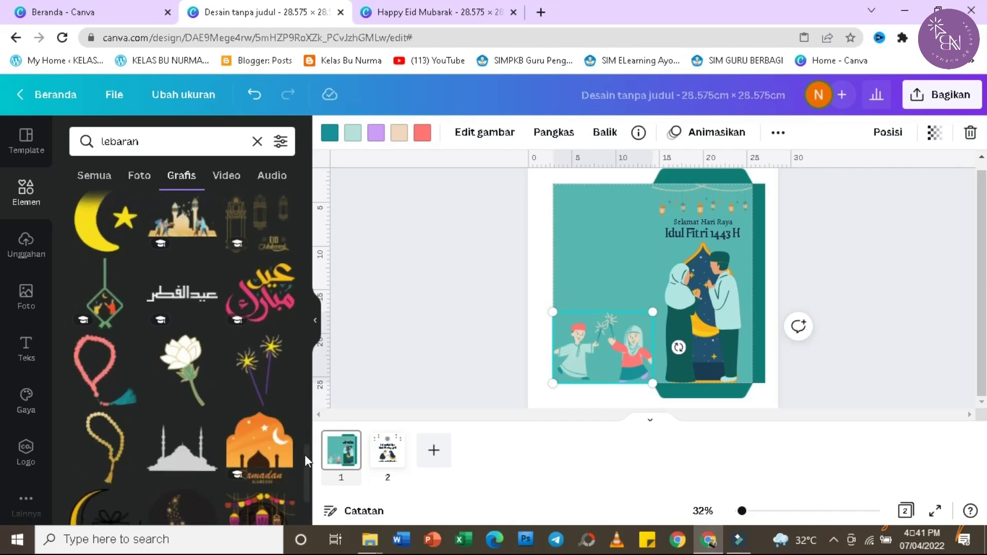
scroll(304, 493, "down", 10)
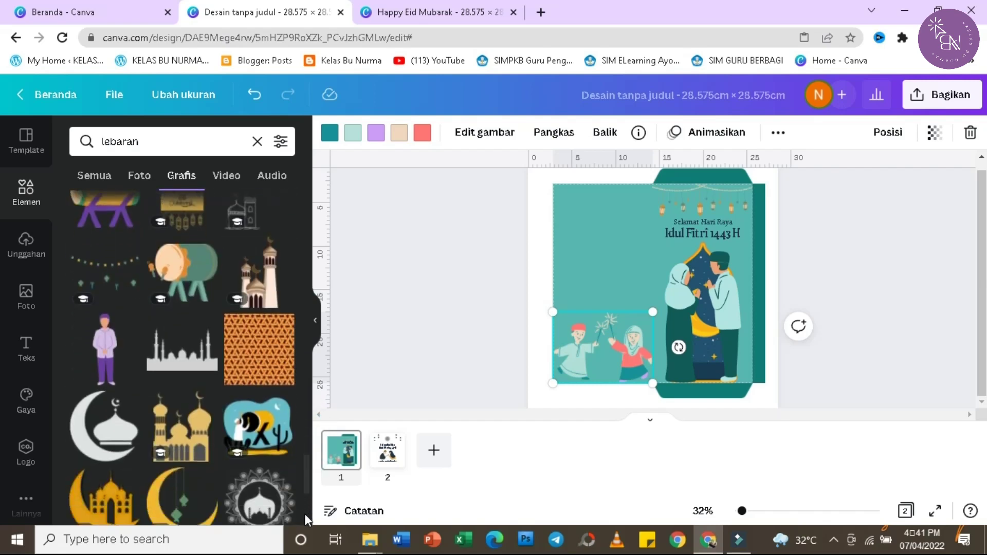
scroll(307, 488, "down", 10)
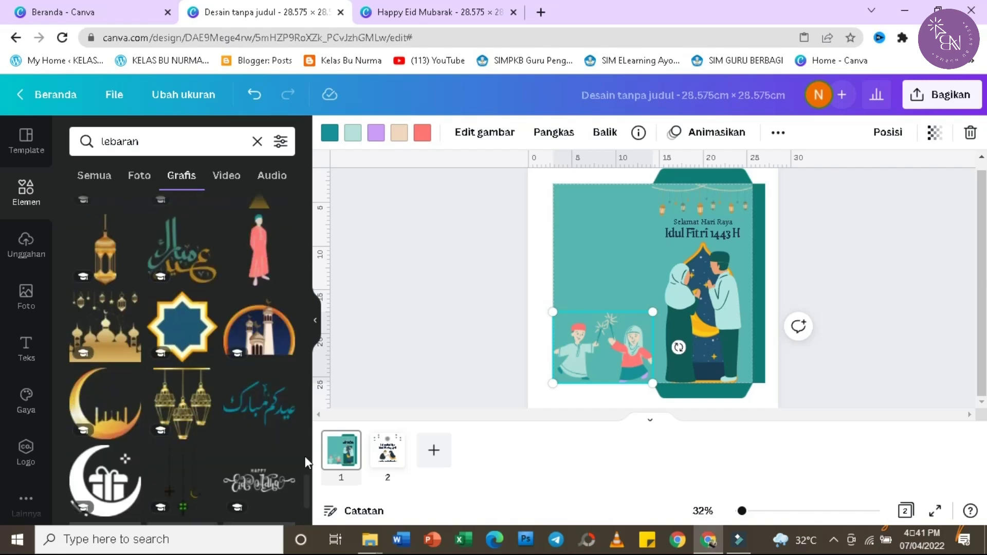
scroll(304, 495, "down", 10)
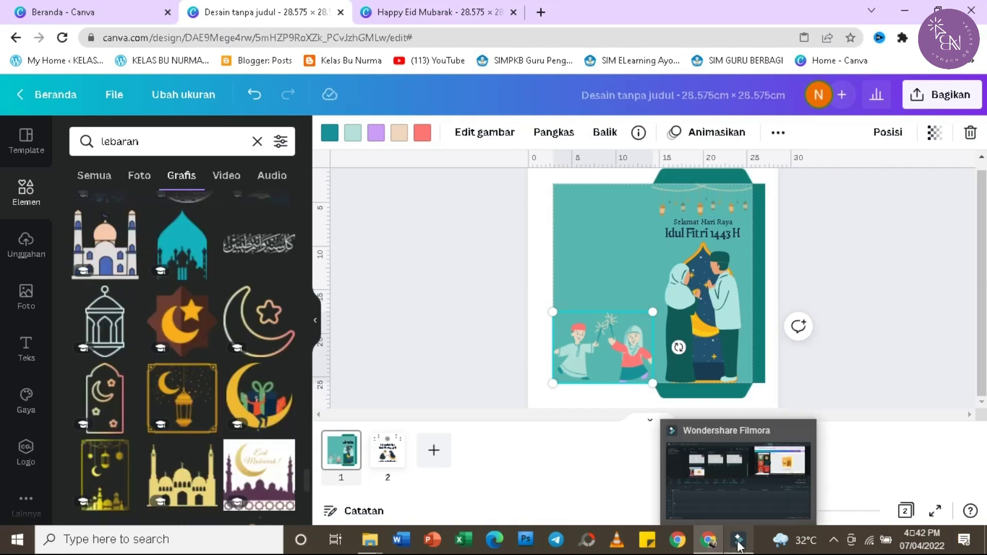
left_click(834, 540)
right_click(848, 494)
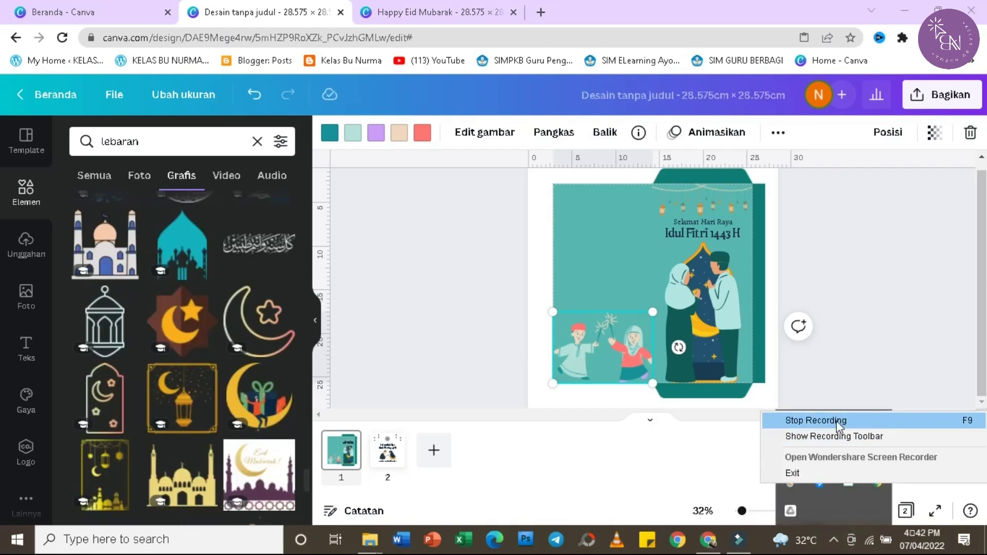
left_click(816, 419)
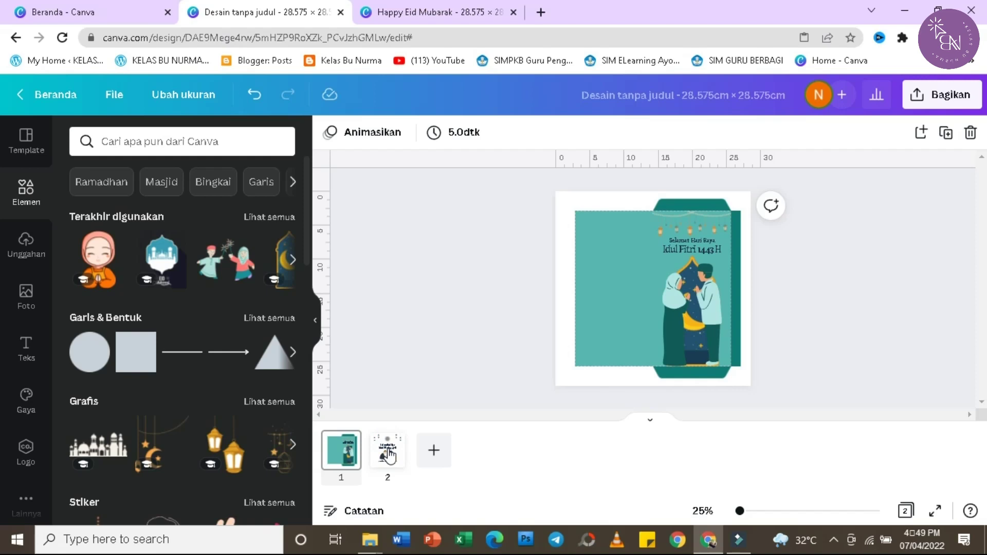
Try the yellow Eid template on page 2, then replace it with the gold IDUL FITRI template.
left_click(27, 149)
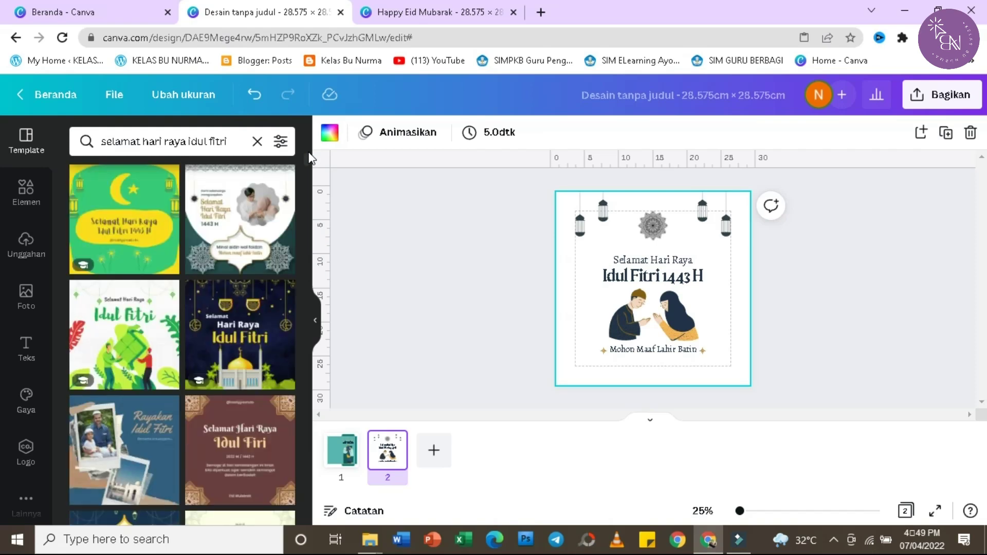
scroll(304, 168, "down", 6)
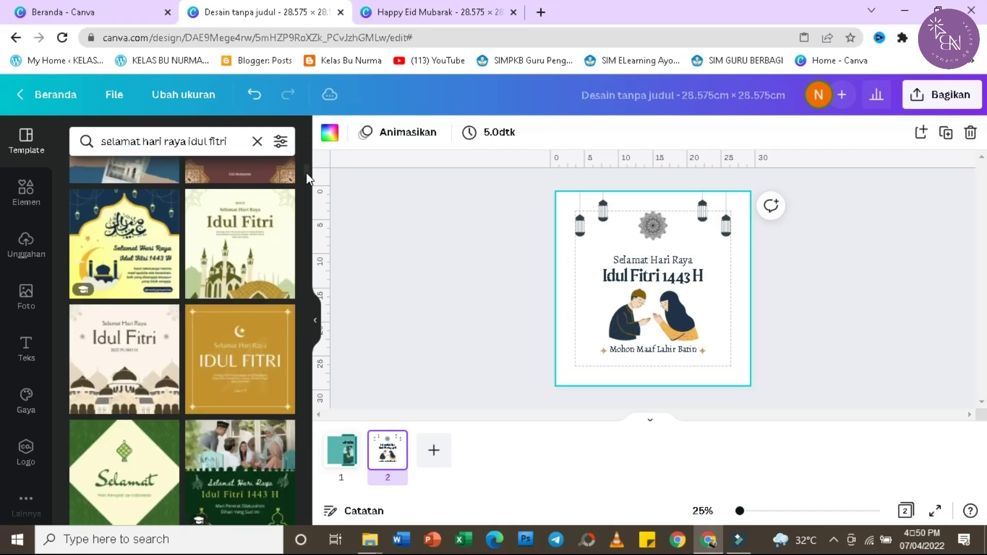
left_click(145, 271)
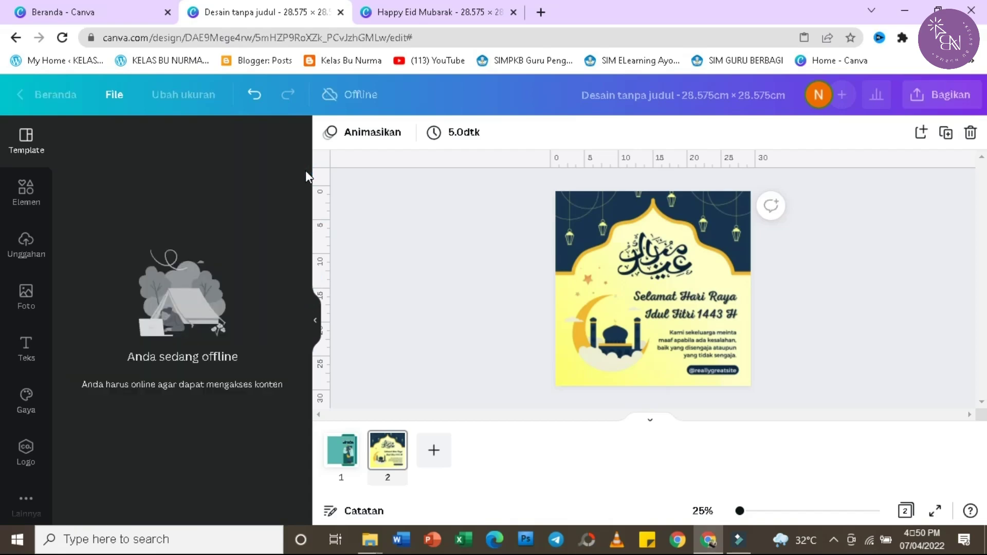
scroll(312, 170, "down", 2)
scroll(310, 171, "down", 2)
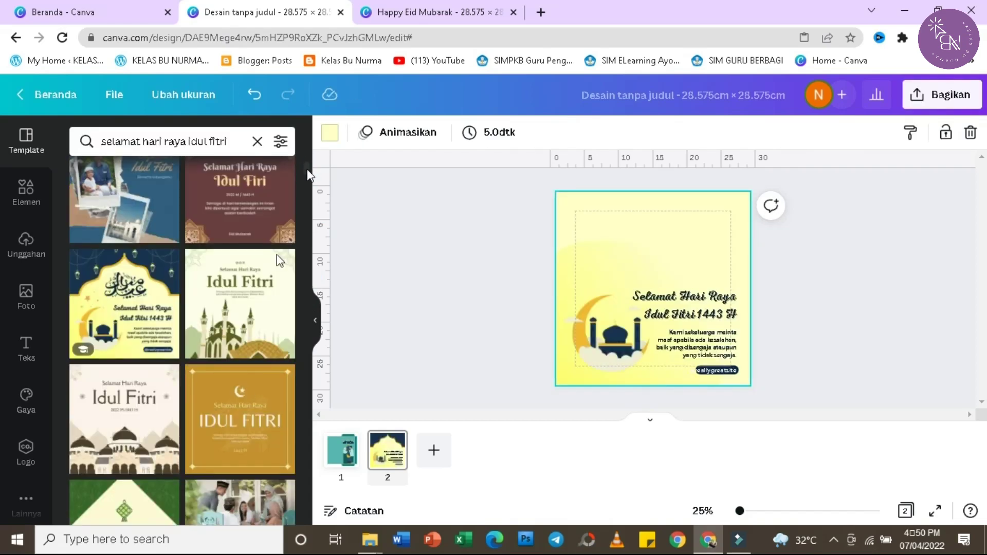
left_click(247, 396)
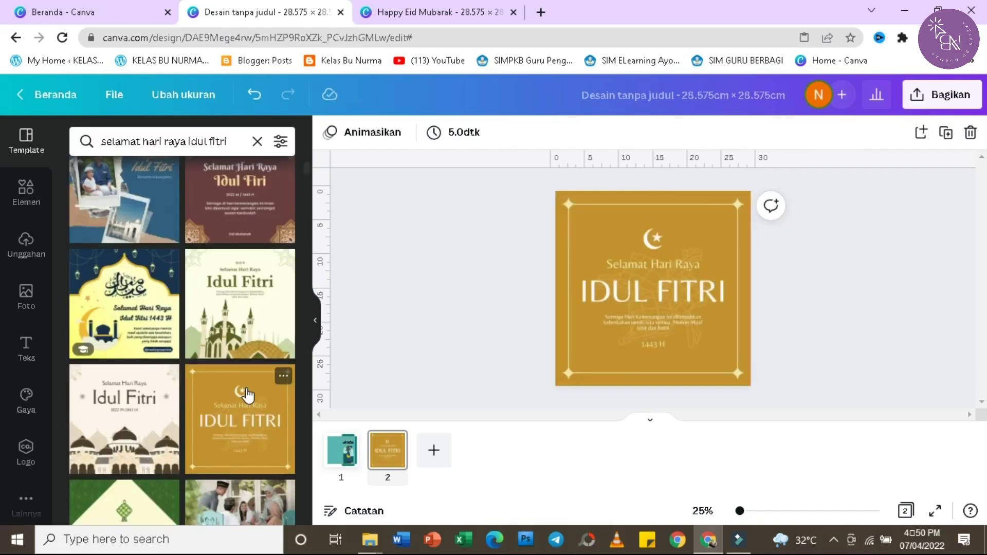
left_click(634, 321)
Paste the Semoga Hari Kemenangan greeting onto page 1 as a narrow column on the left.
left_click(342, 454)
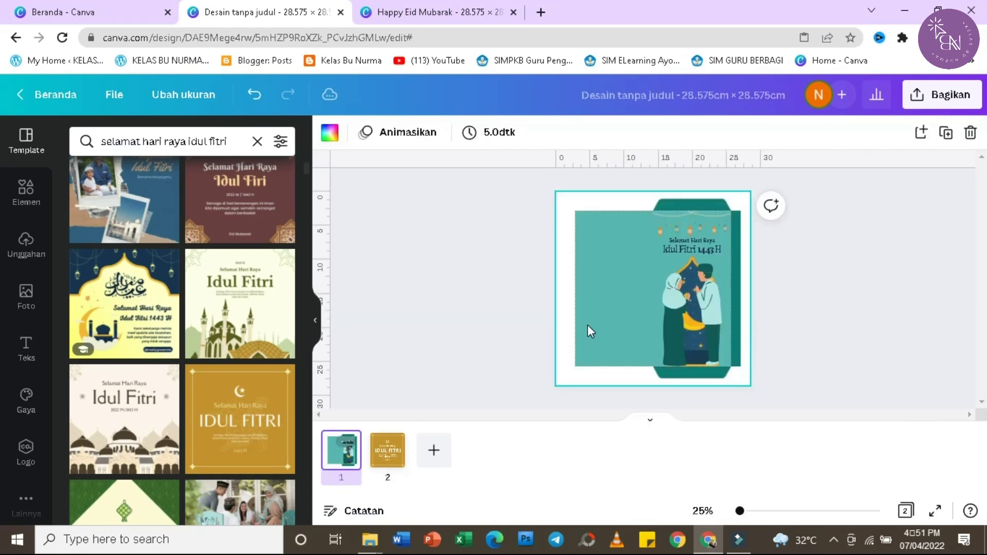
left_click(584, 323)
key("ctrl+z")
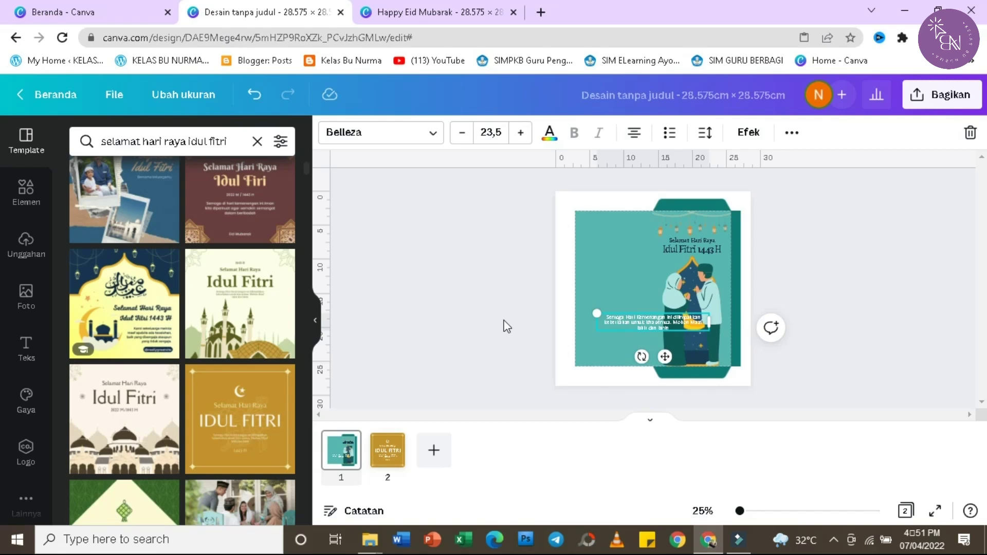
left_click_drag(740, 512, 746, 512)
left_click_drag(771, 337, 654, 342)
left_click_drag(599, 366, 578, 251)
left_click_drag(747, 511, 742, 512)
left_click(652, 426)
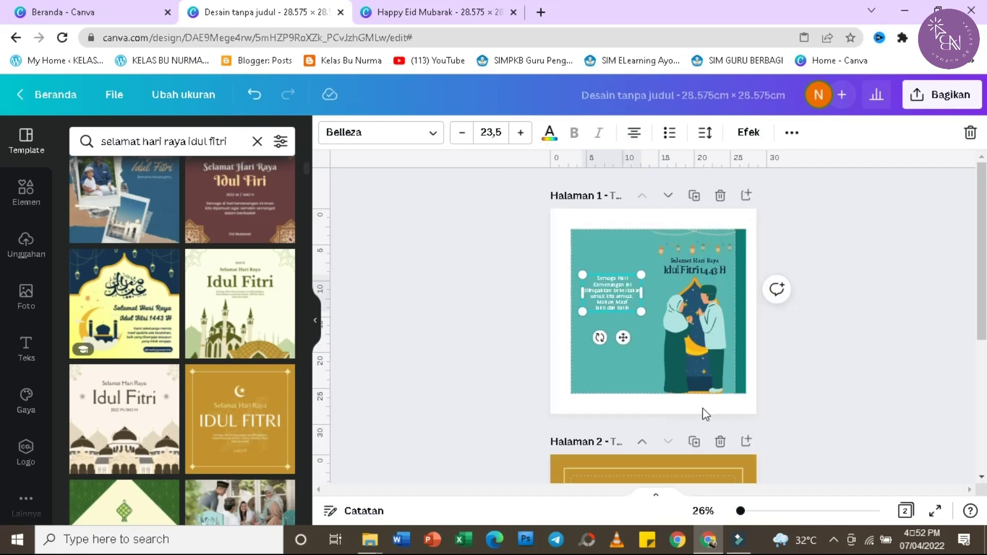
left_click(428, 290)
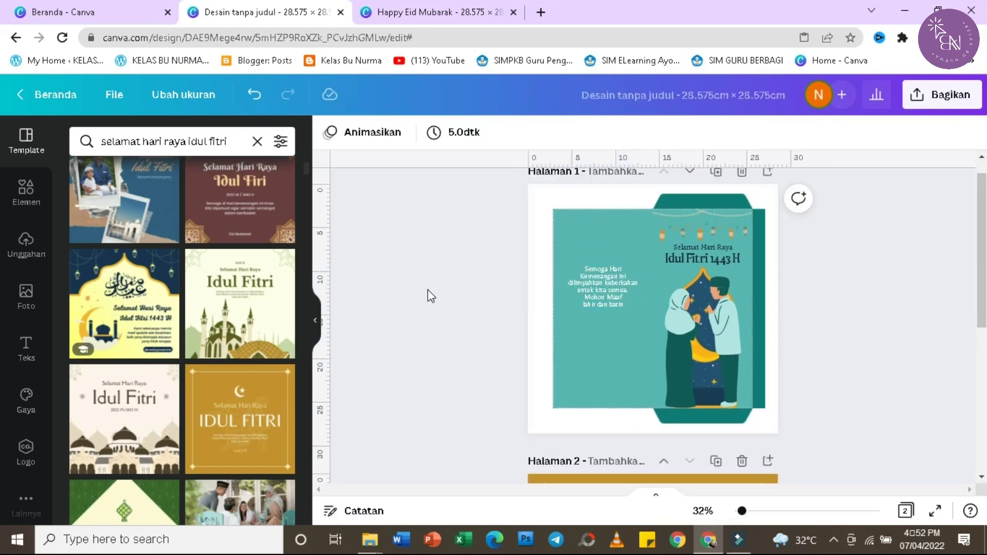
Select the ketupat graphic on the gold page 2.
left_click(551, 480)
left_click_drag(307, 170, 304, 310)
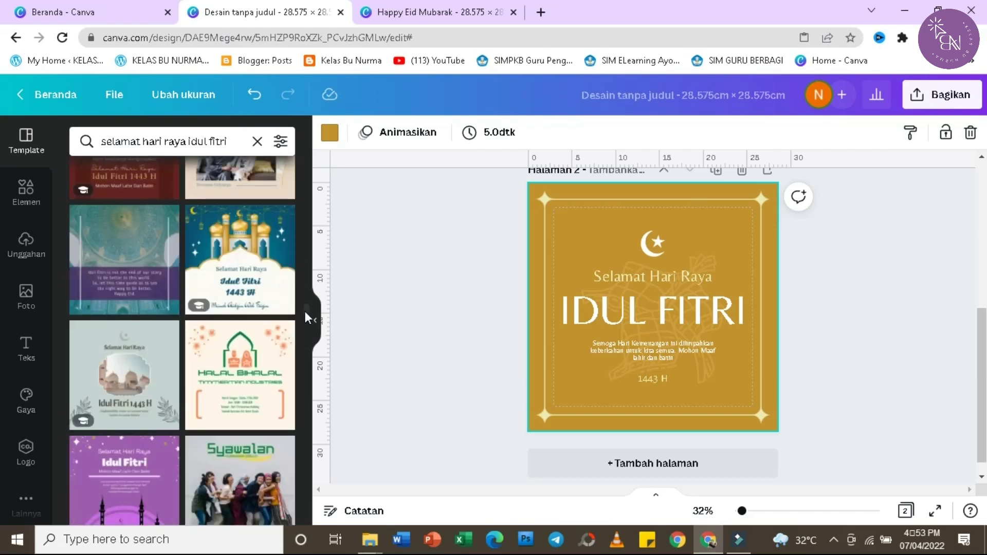
left_click(707, 367)
Copy the ketupat to page 1, recolour it dark green, and shrink it behind the greeting.
key("ctrl+c")
scroll(634, 356, "up", 4)
key("ctrl+v")
left_click_drag(634, 356, 596, 342)
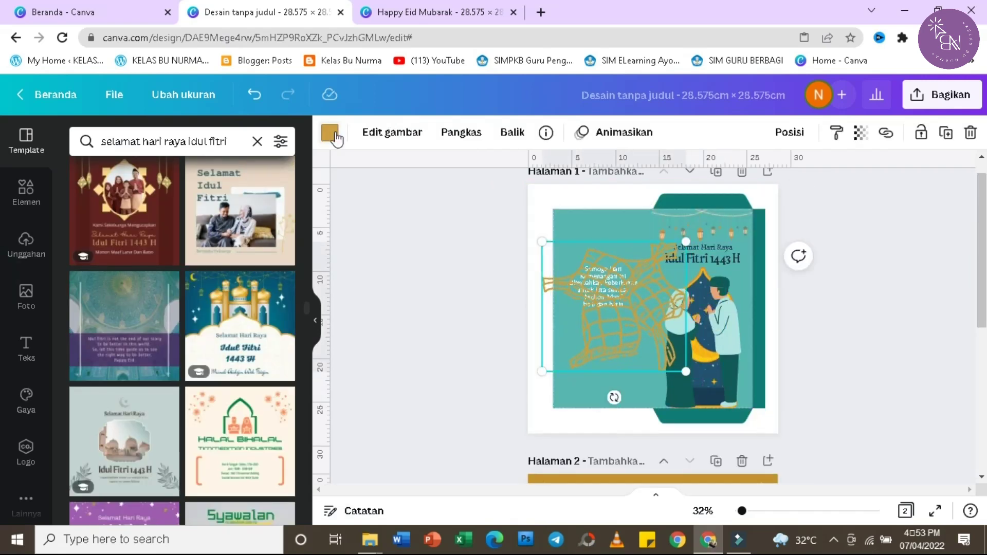
left_click(330, 134)
left_click(162, 208)
left_click_drag(686, 371, 636, 327)
left_click_drag(591, 279, 608, 318)
Layer the ketupat just behind the greeting and lower its transparency to fade it.
left_click(790, 133)
left_click(708, 205)
left_click(789, 132)
left_click(539, 179)
left_click(862, 133)
left_click_drag(858, 191, 748, 191)
left_click(792, 298)
Apply the Happy Eid Mubarak template to page 2.
left_click(600, 289)
left_click(464, 281)
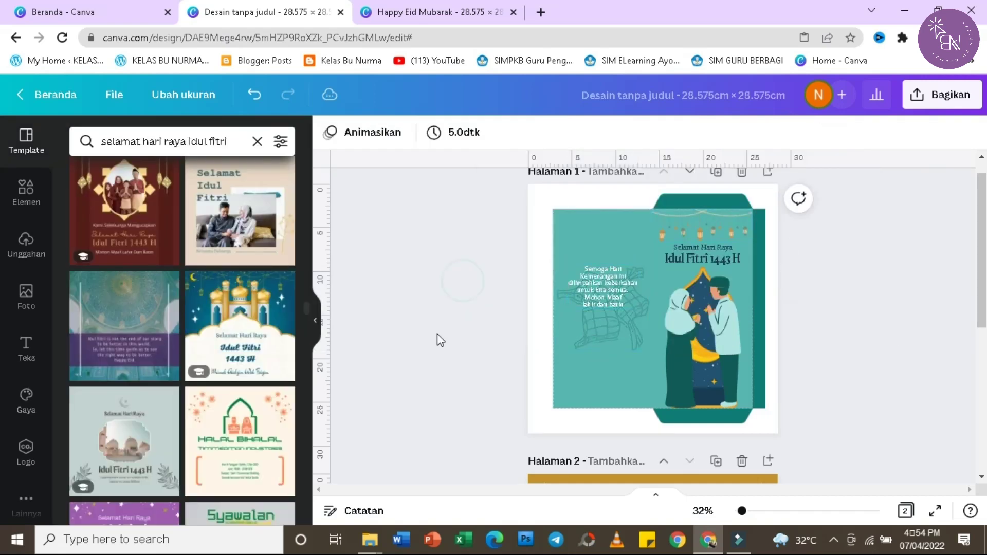
left_click(581, 479)
scroll(313, 311, "down", 5)
scroll(307, 311, "down", 10)
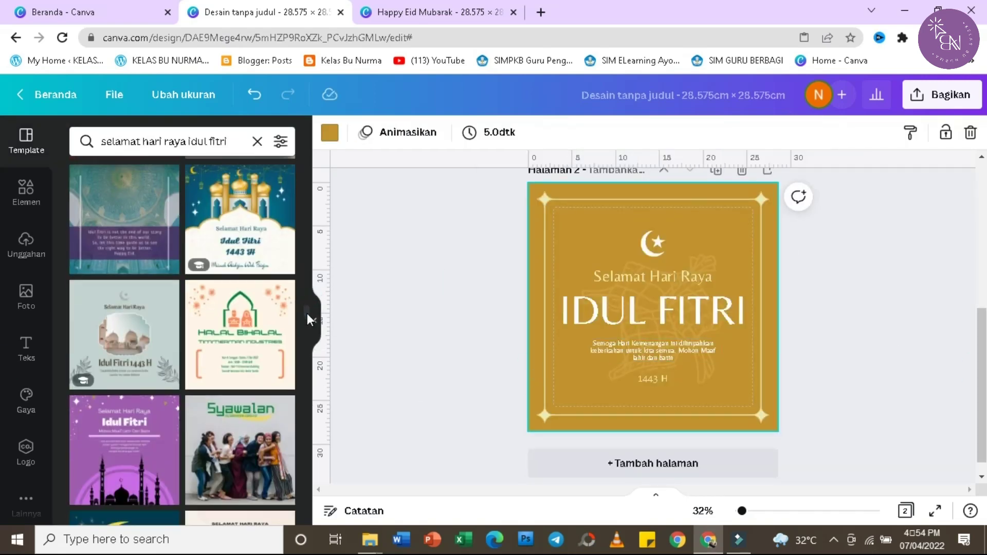
left_click(227, 378)
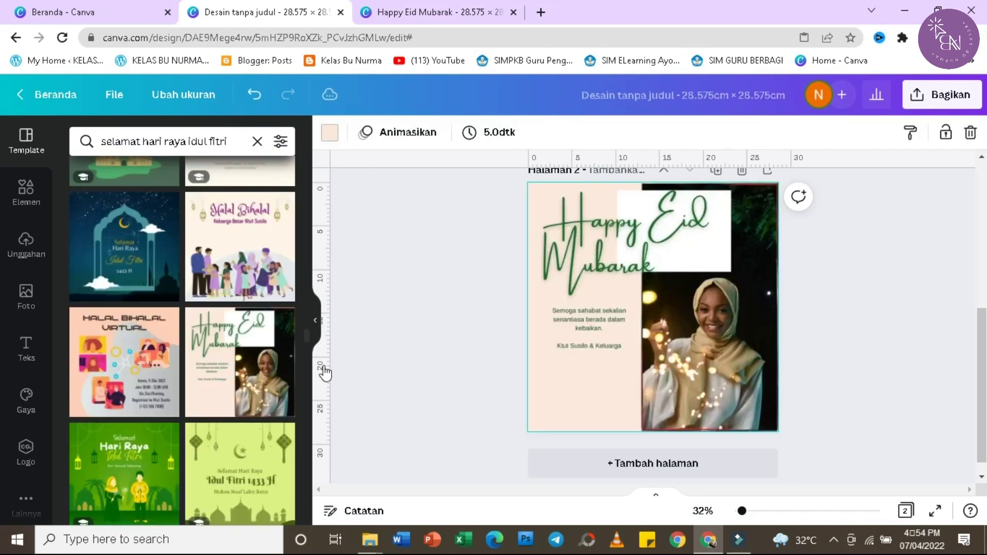
Apply the navy Idul Fitri template to page 2 and copy its moon-and-drum emblem to page 1.
left_click_drag(307, 335, 307, 378)
left_click(124, 242)
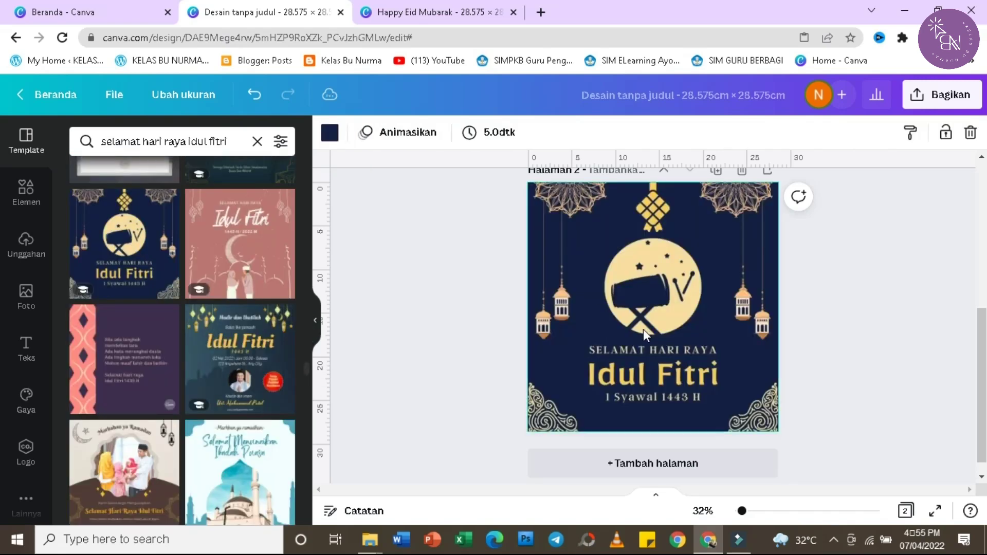
left_click(643, 322)
key("ctrl+c")
scroll(627, 325, "up", 4)
key("ctrl+v")
Shrink the drum emblem, place it below the greeting, and recolour it dark teal.
left_click_drag(627, 325, 580, 335)
left_click_drag(652, 347, 639, 333)
left_click_drag(616, 303, 622, 375)
left_click_drag(560, 318, 590, 346)
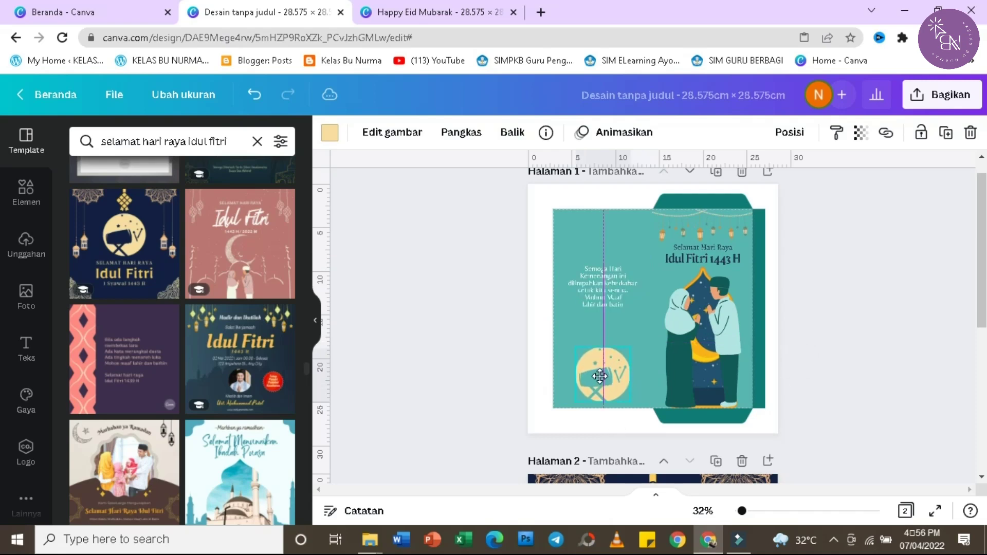
left_click(334, 133)
left_click(161, 205)
Shift the greeting text down and to the right on the envelope.
left_click(602, 288)
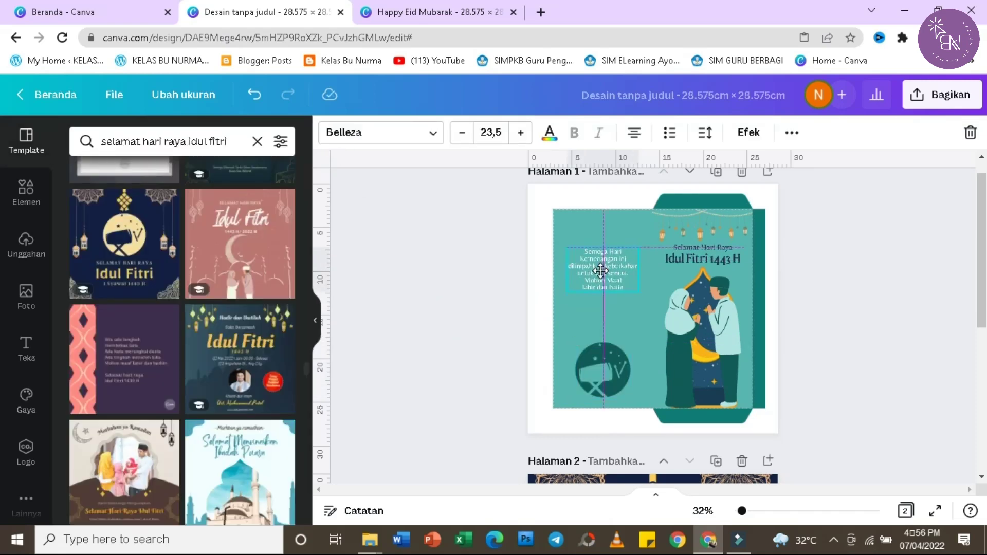
left_click_drag(744, 513, 748, 514)
left_click_drag(633, 299, 599, 271)
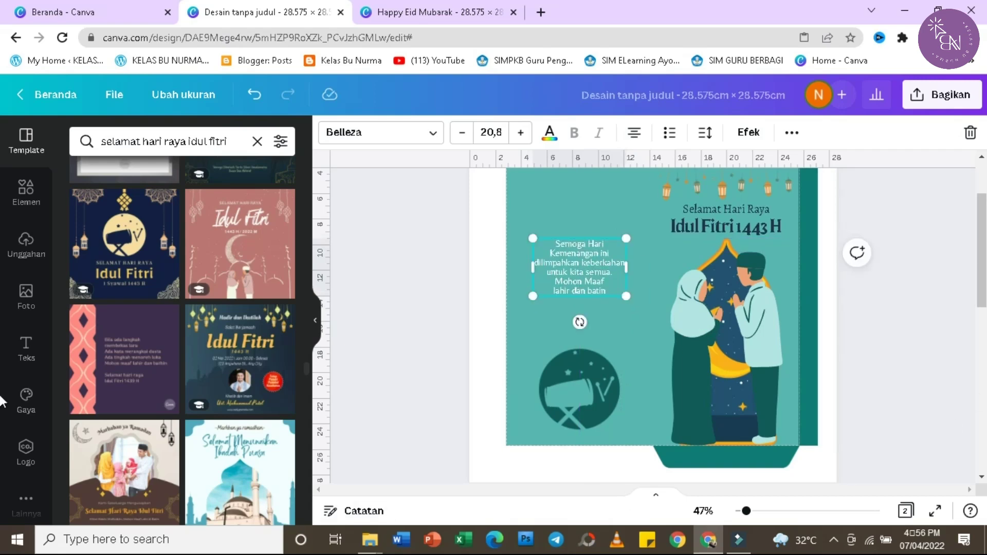
Apply the blue Idul Fitri family-photo template to page 2.
scroll(481, 305, "down", 5)
left_click(481, 305)
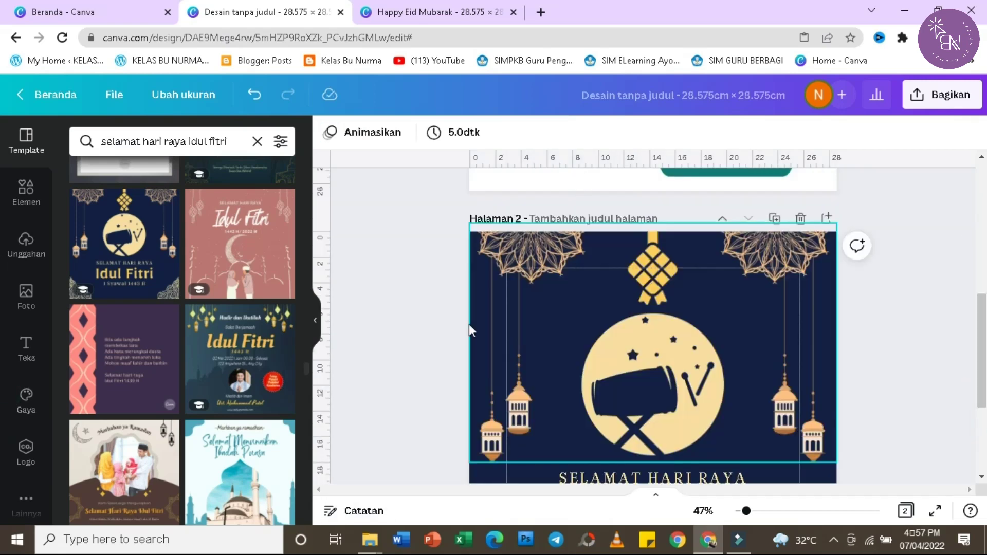
scroll(305, 381, "down", 1)
left_click_drag(306, 387, 305, 424)
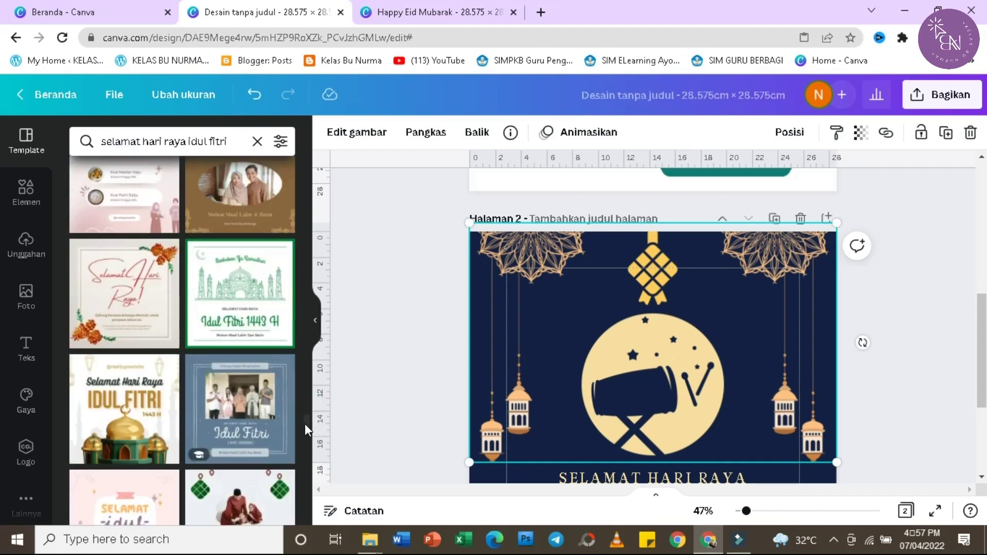
left_click(240, 389)
left_click_drag(308, 430, 306, 462)
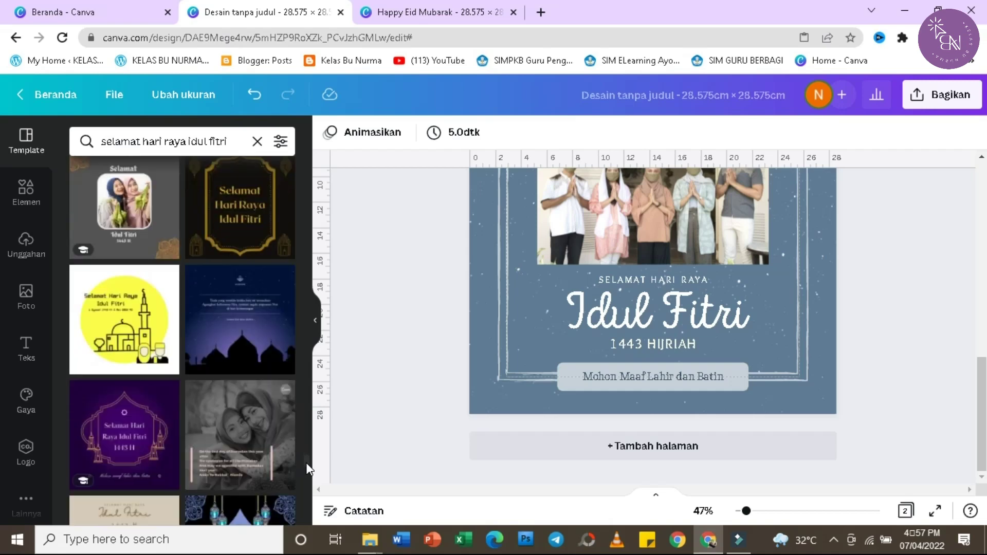
Move the drum emblem up to the envelope's middle left.
scroll(584, 369, "up", 5)
left_click(583, 384)
left_click_drag(583, 381, 581, 362)
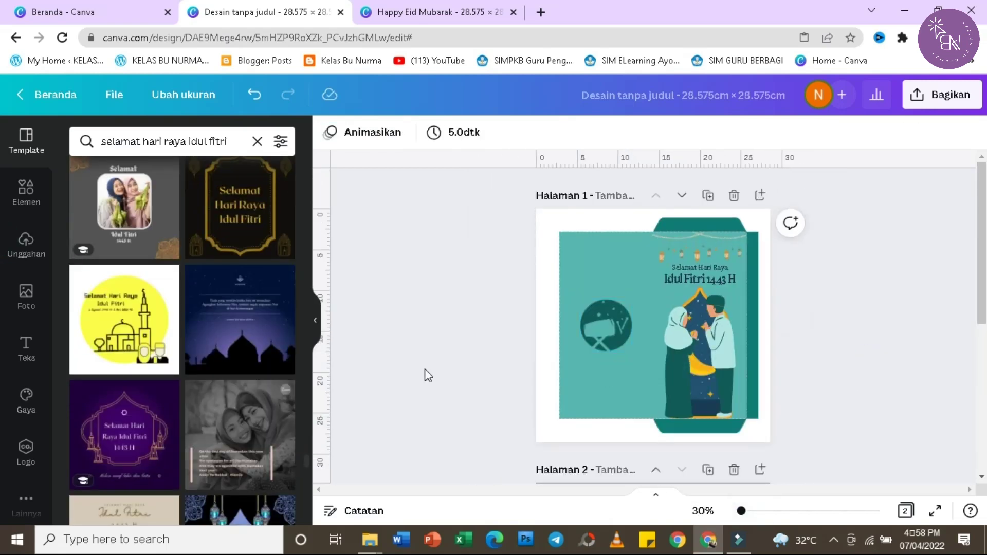